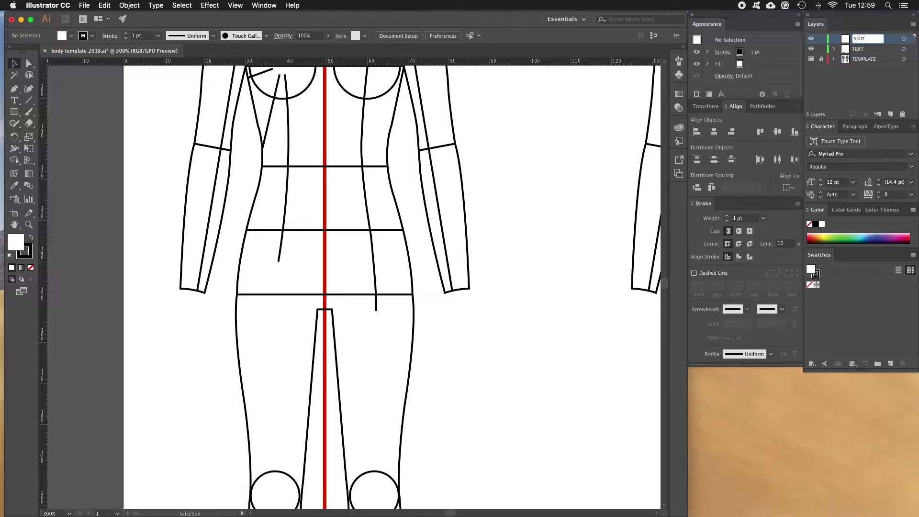
Step: Name the new layer "skirt", and set the Pen tool to no fill with the stroke colour active
key("Return")
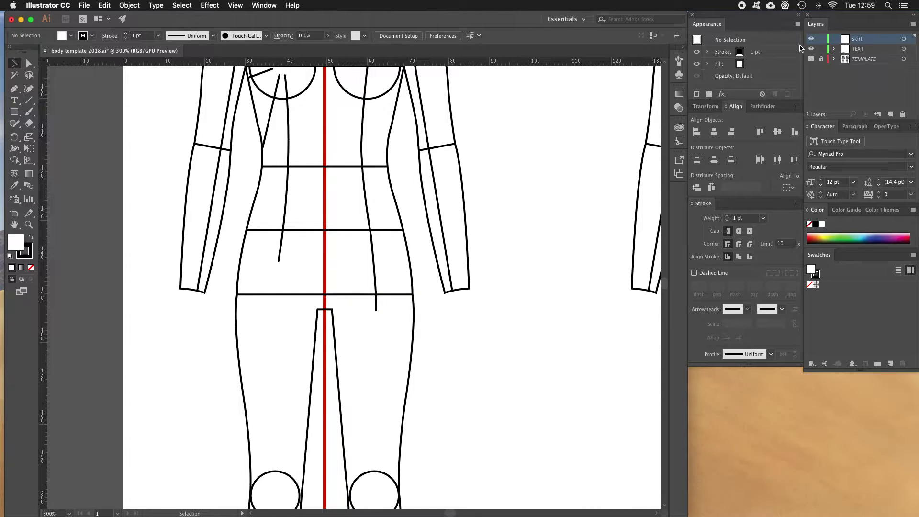
scroll(240, 194, "down", 4)
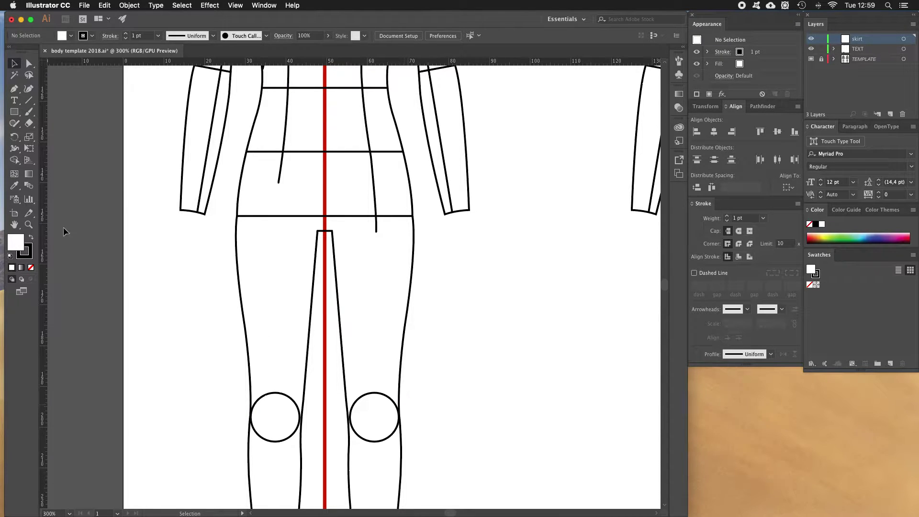
key("p")
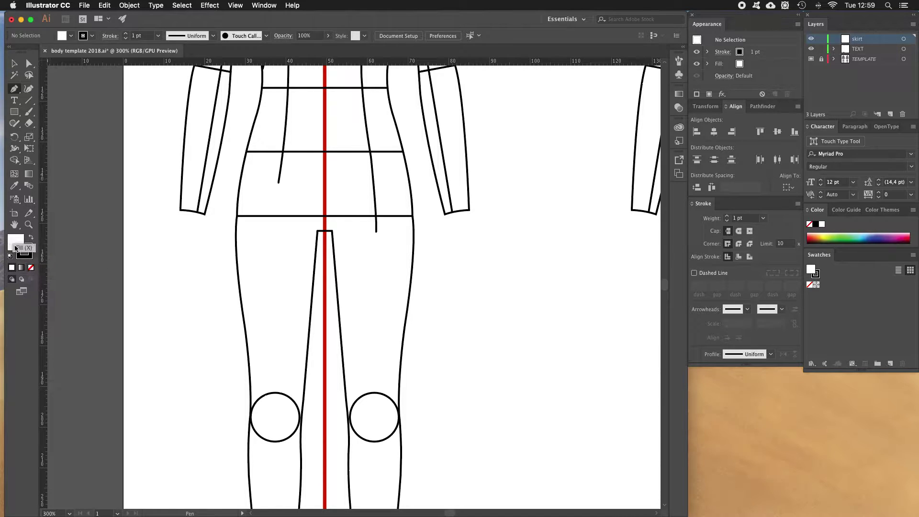
left_click(31, 269)
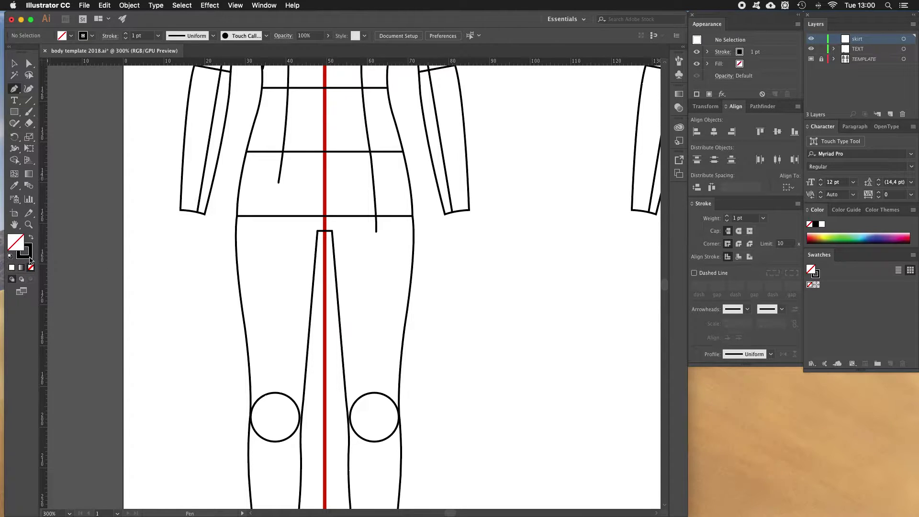
left_click(23, 251)
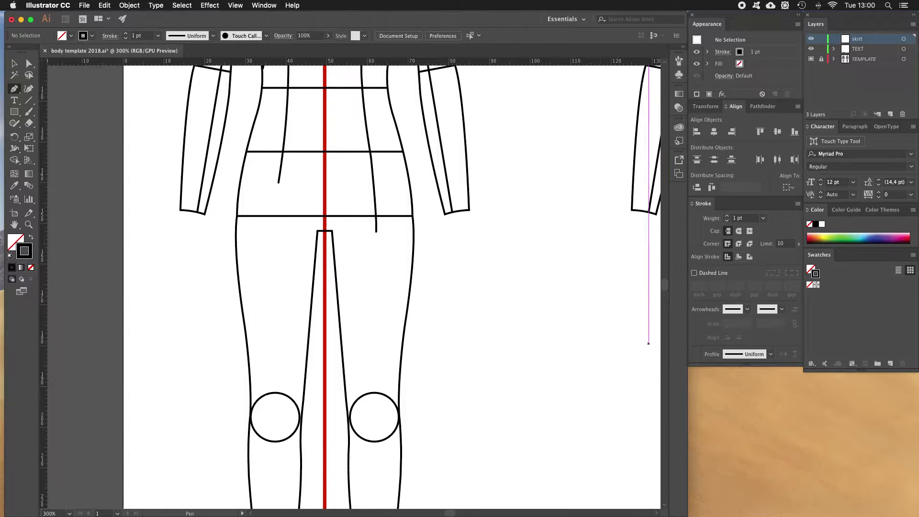
Step: Open the Web default swatch library and place it directly beneath the Swatches panel
left_click(913, 256)
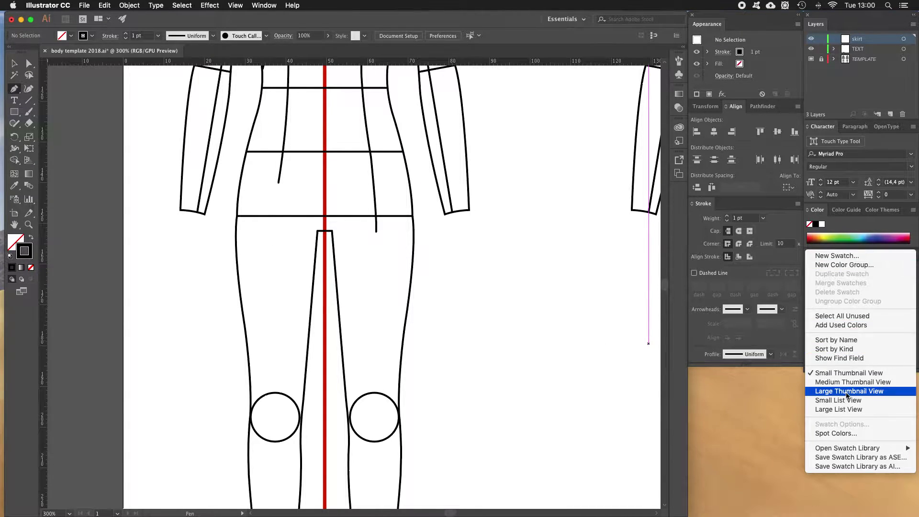
mouse_move(853, 447)
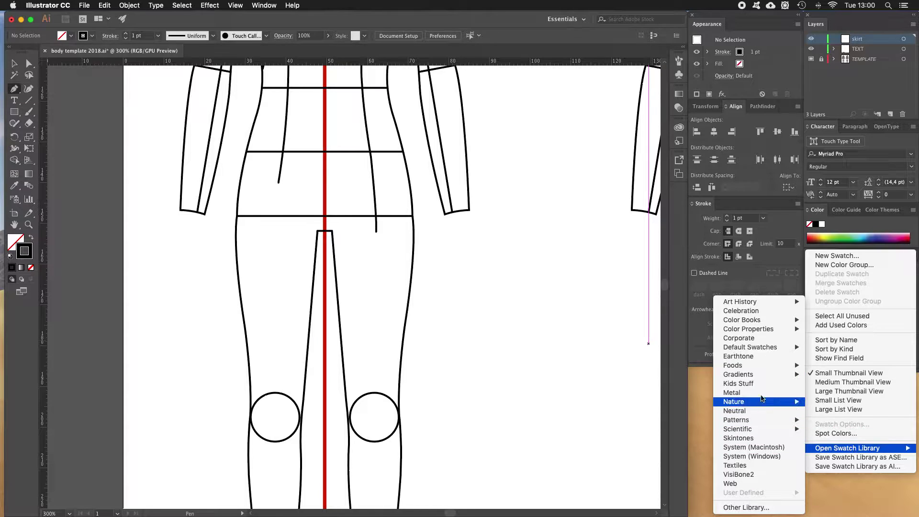
mouse_move(762, 348)
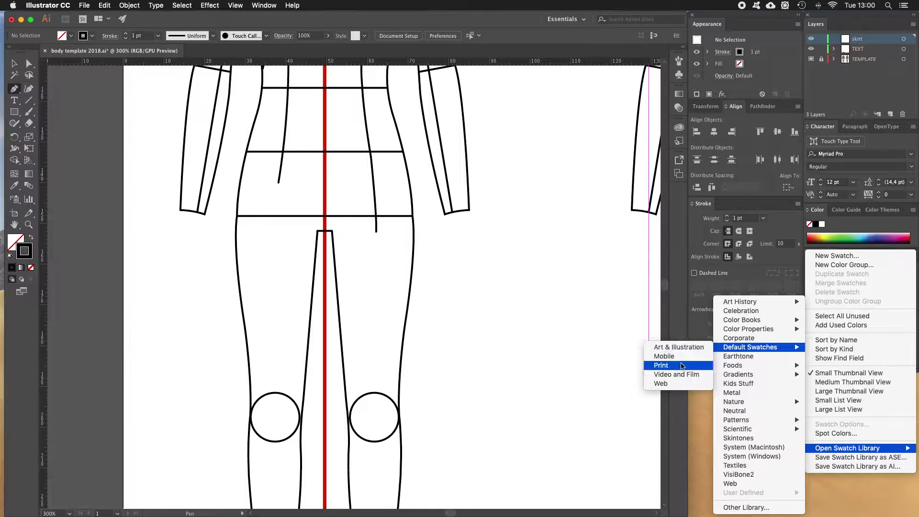
left_click(682, 384)
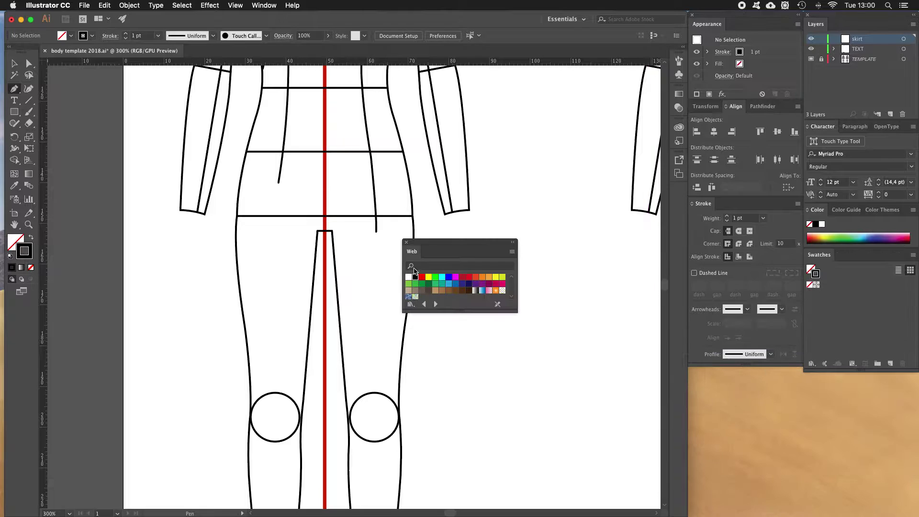
left_click_drag(451, 252, 837, 378)
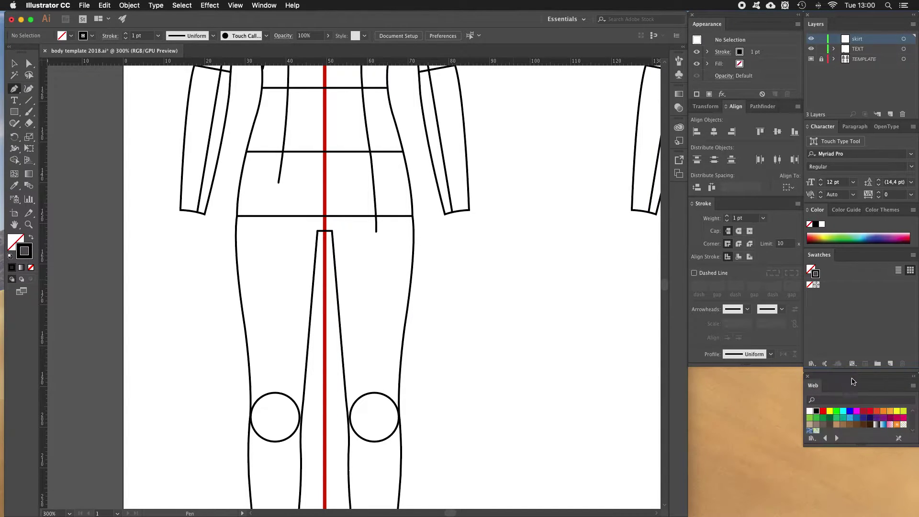
Step: Set the stroke colour to magenta from the Web library and the stroke weight to 0.25 pt
left_click_drag(858, 413, 827, 298)
left_click(823, 286)
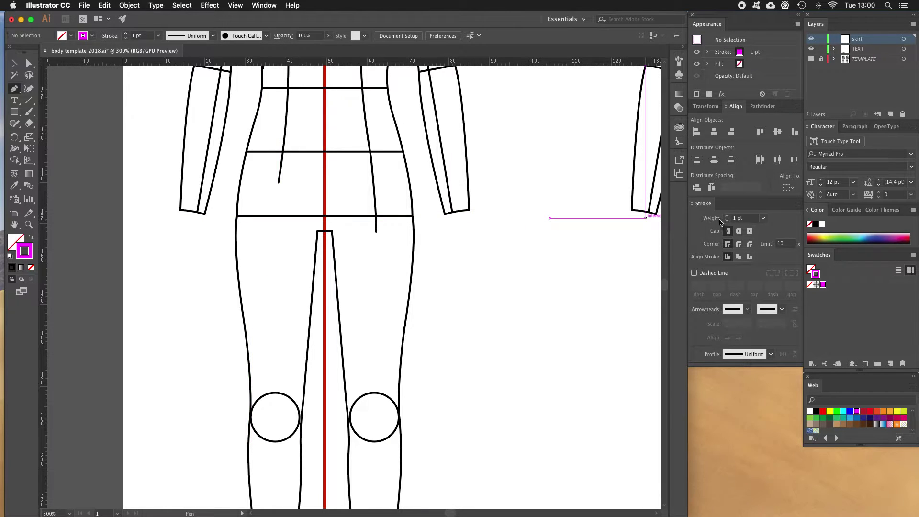
left_click(765, 220)
left_click(768, 229)
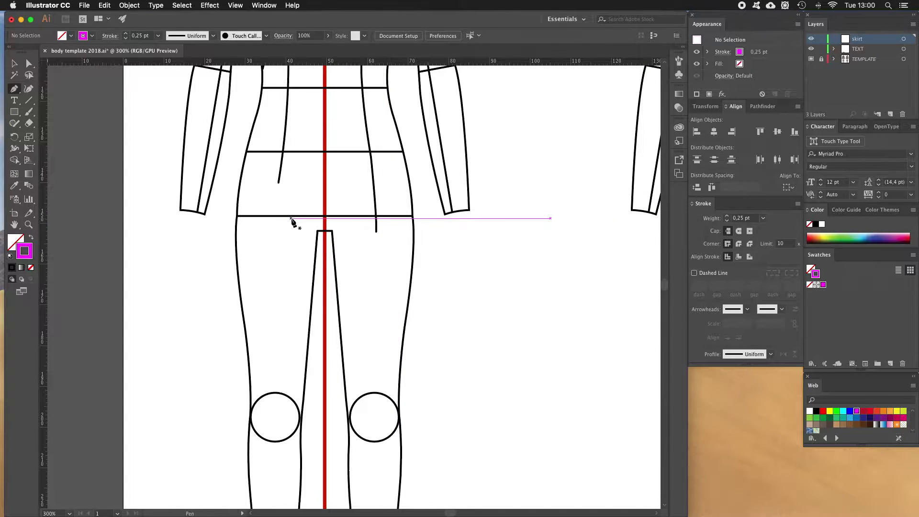
Step: Change the skirt layer's identification colour to Cyan
scroll(290, 222, "up", 3)
key("z")
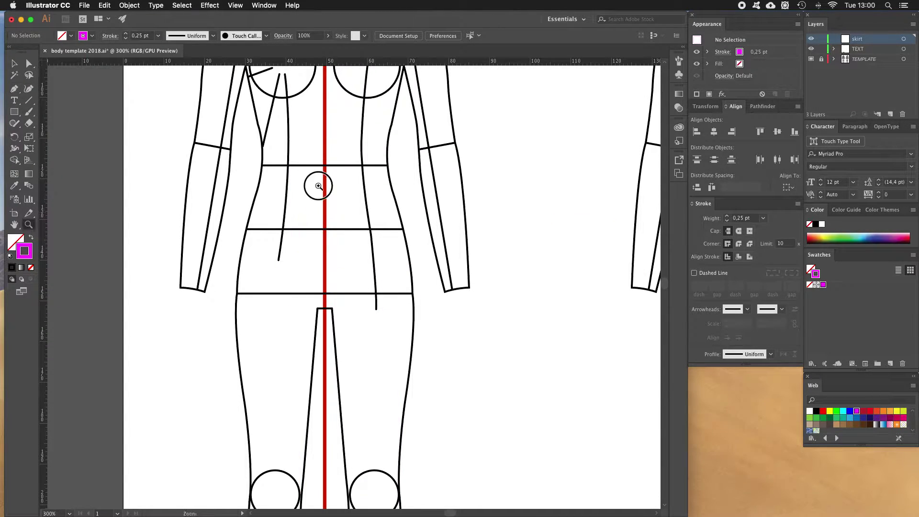
left_click(318, 186)
left_click(345, 219)
left_click_drag(372, 297, 377, 199)
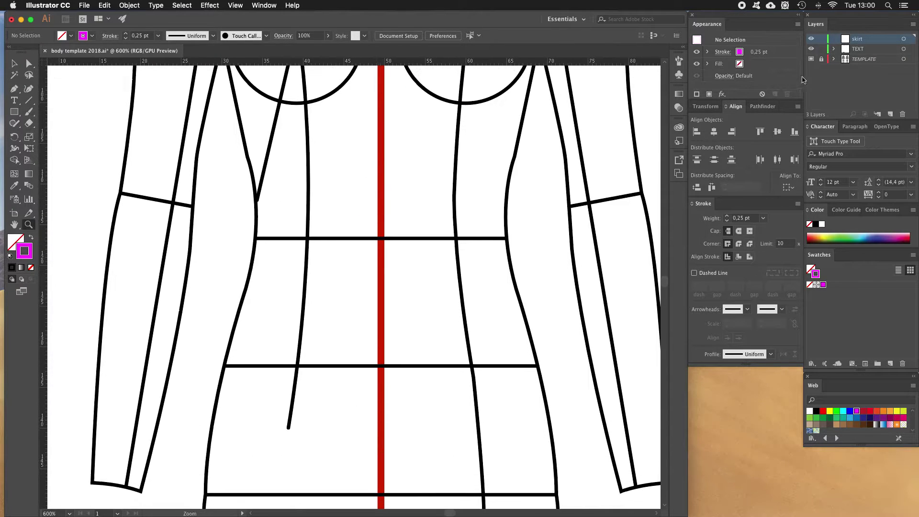
double_click(883, 42)
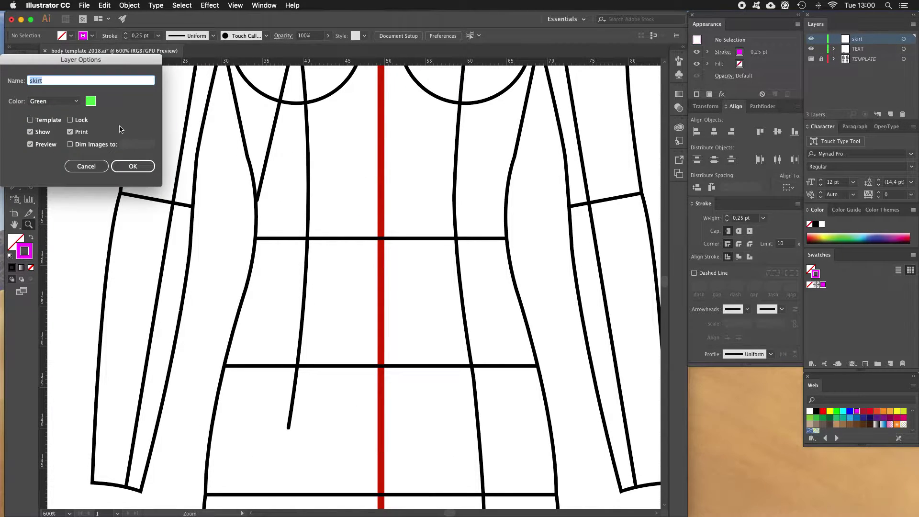
left_click(54, 101)
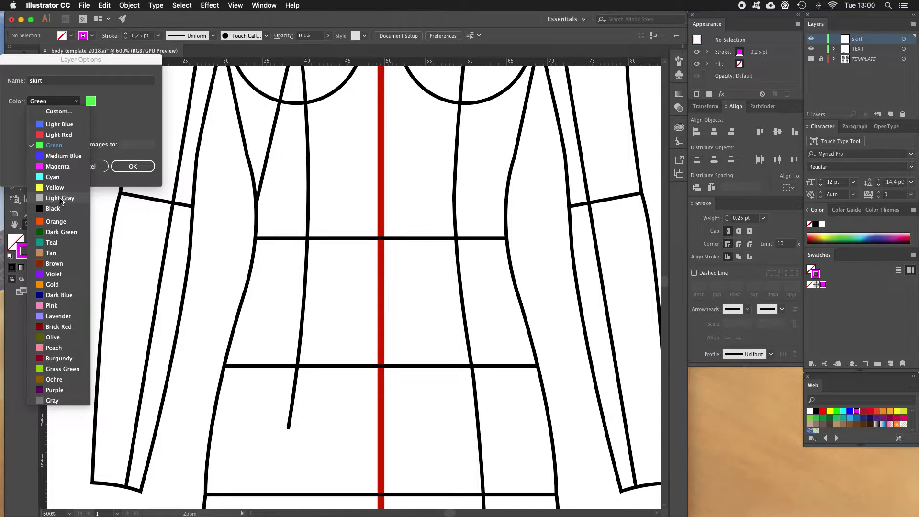
left_click(60, 180)
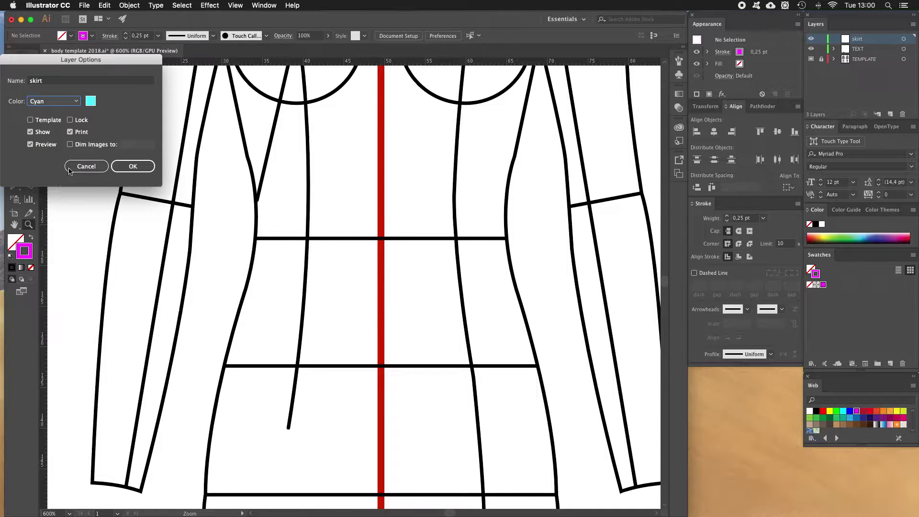
left_click(133, 167)
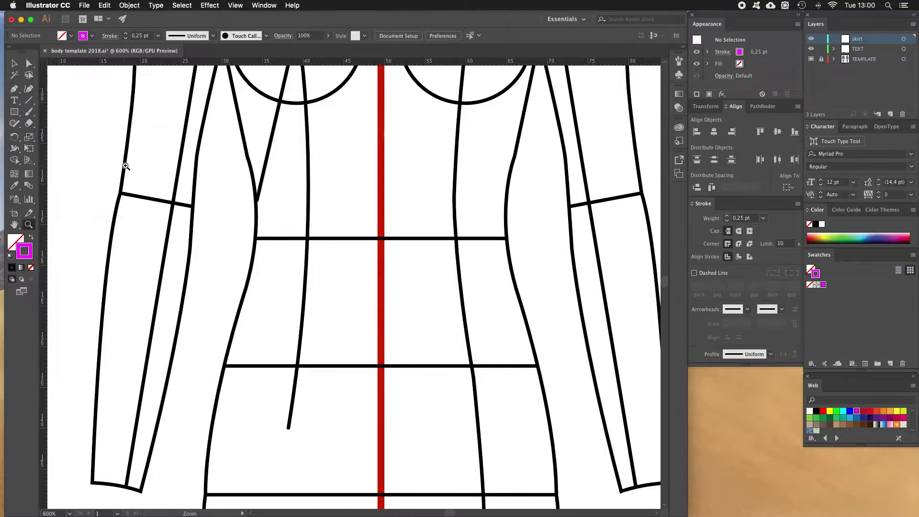
Step: Draw a straight Pen segment along the waistline from the red centre line to the body's left-hand side edge
left_click(14, 91)
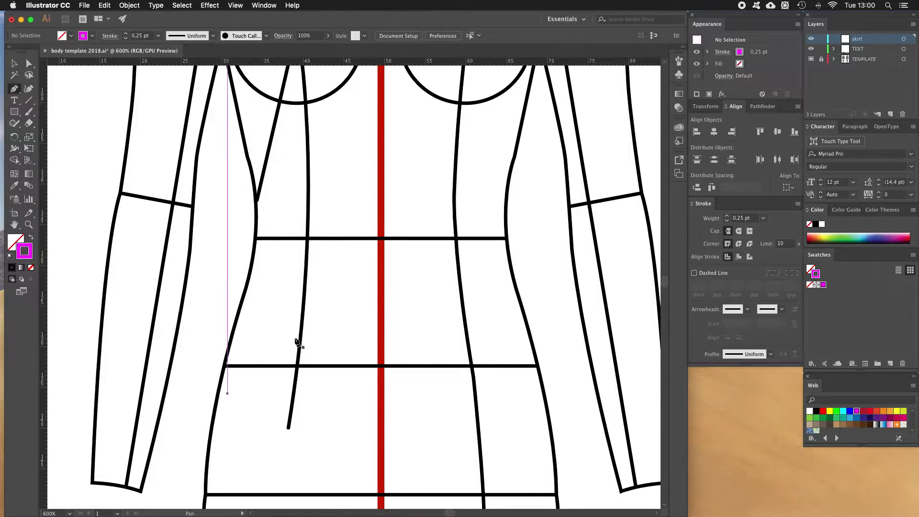
left_click(379, 238)
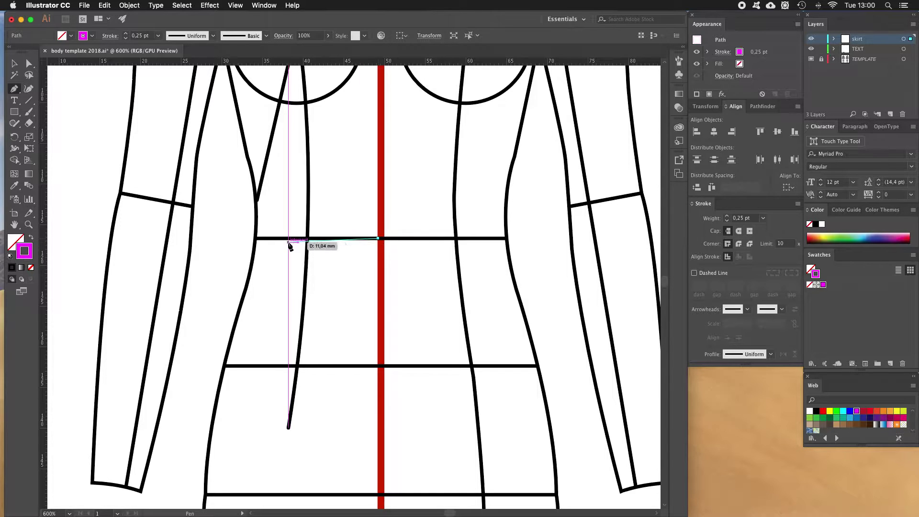
left_click(256, 238)
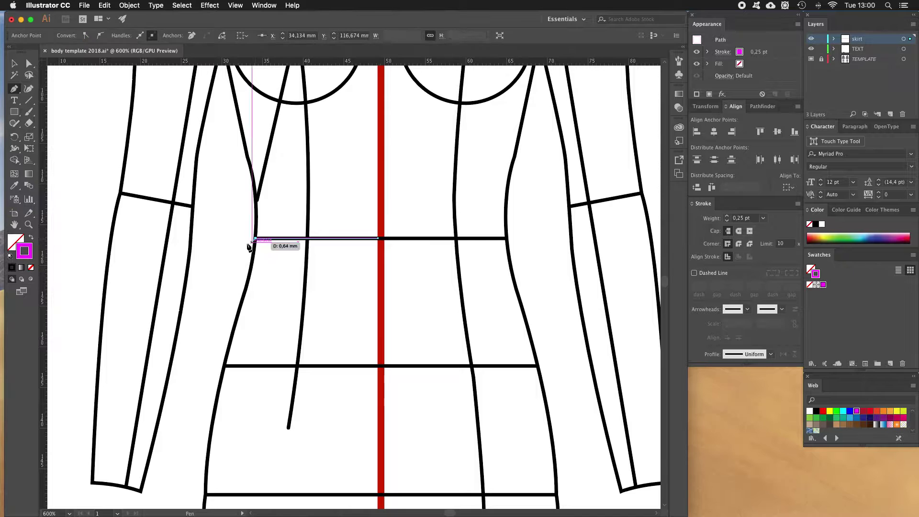
Step: Continue the path with curves following the body outline over the hip, placing anchors at Y about 125 mm and 158 mm
scroll(245, 250, "down", 3)
scroll(244, 251, "down", 5)
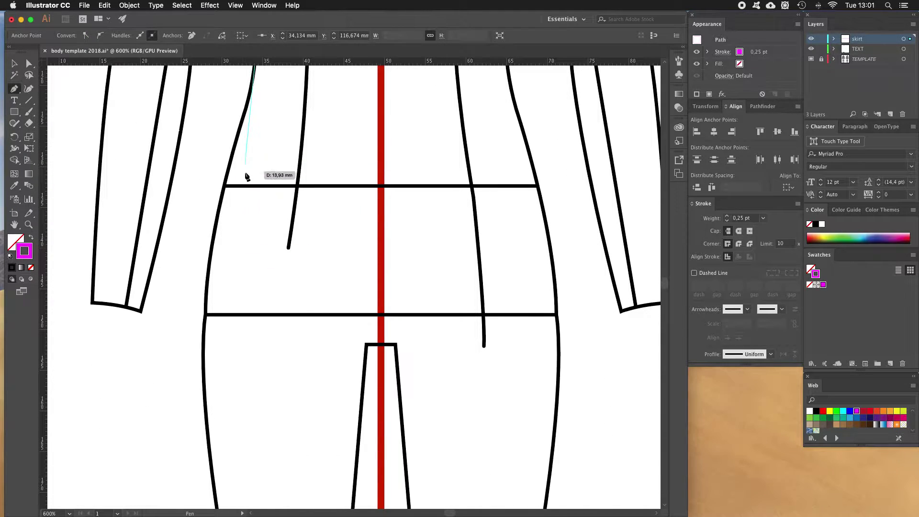
scroll(246, 177, "up", 6)
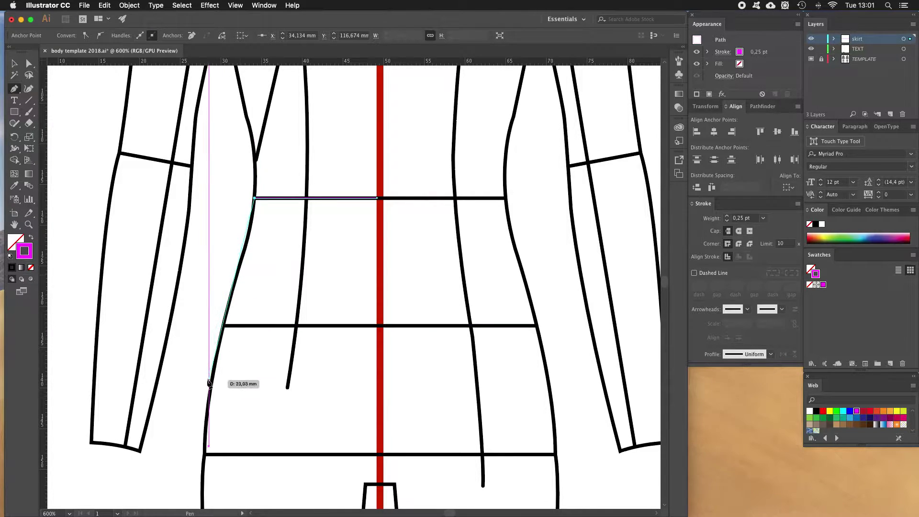
left_click_drag(241, 266, 234, 287)
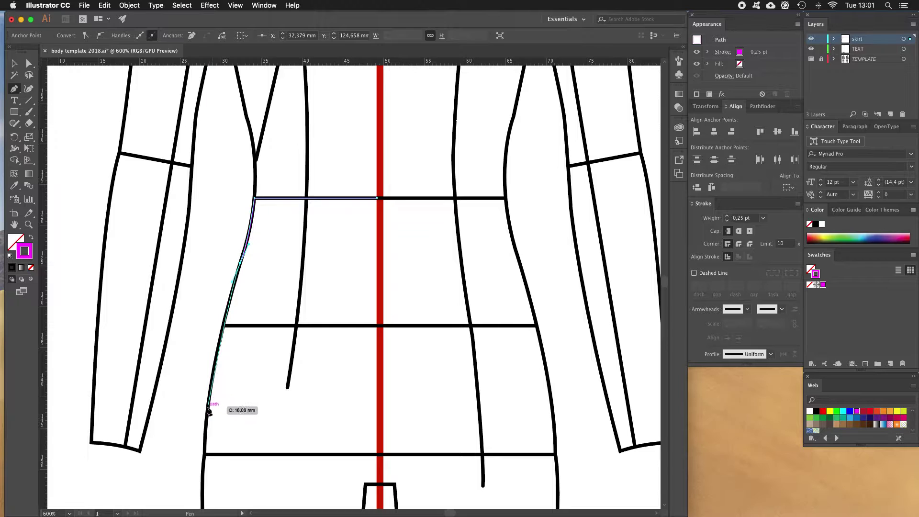
scroll(209, 410, "down", 5)
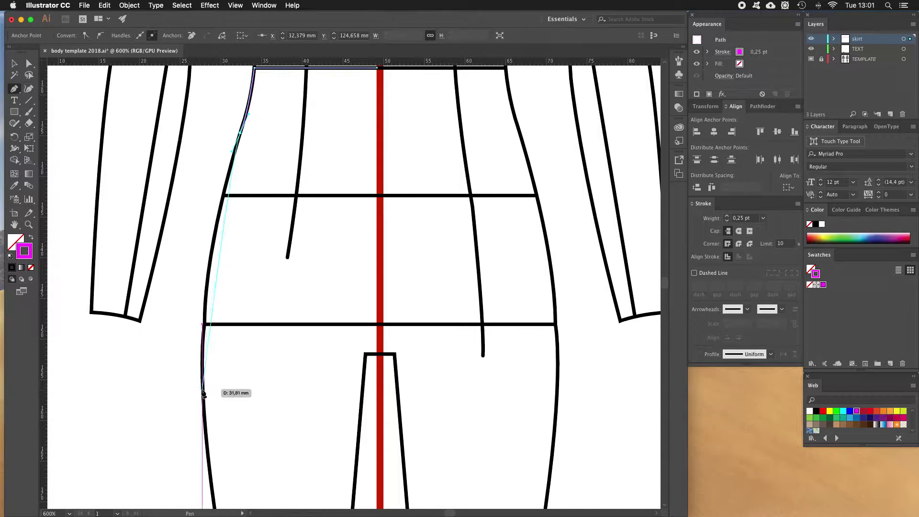
left_click_drag(204, 408, 214, 460)
scroll(216, 421, "up", 5)
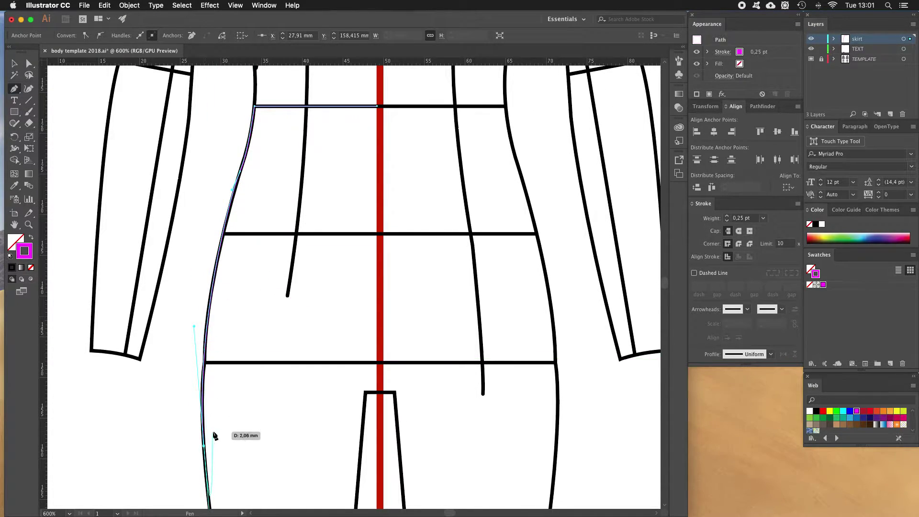
Step: Extend the side seam down the outer thigh with a curved anchor at Y about 179 mm, above the knee
scroll(218, 440, "down", 2)
scroll(217, 439, "down", 12)
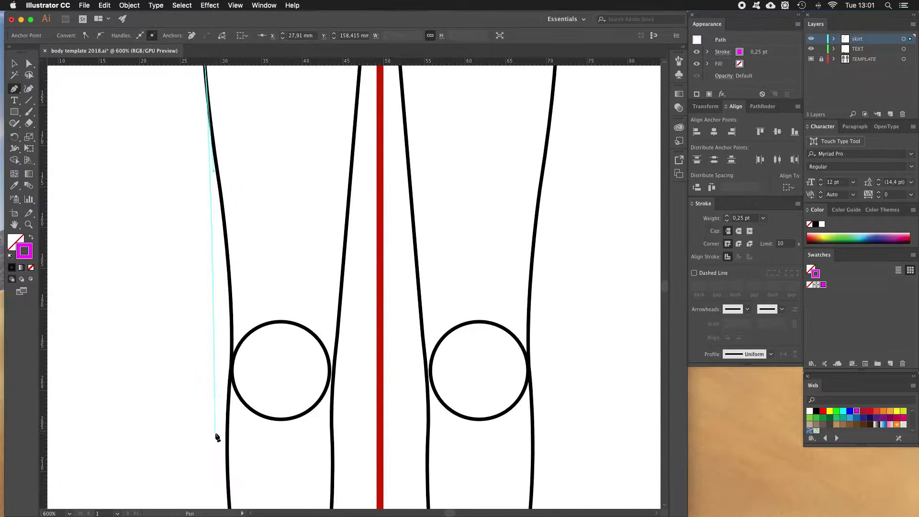
scroll(218, 437, "up", 2)
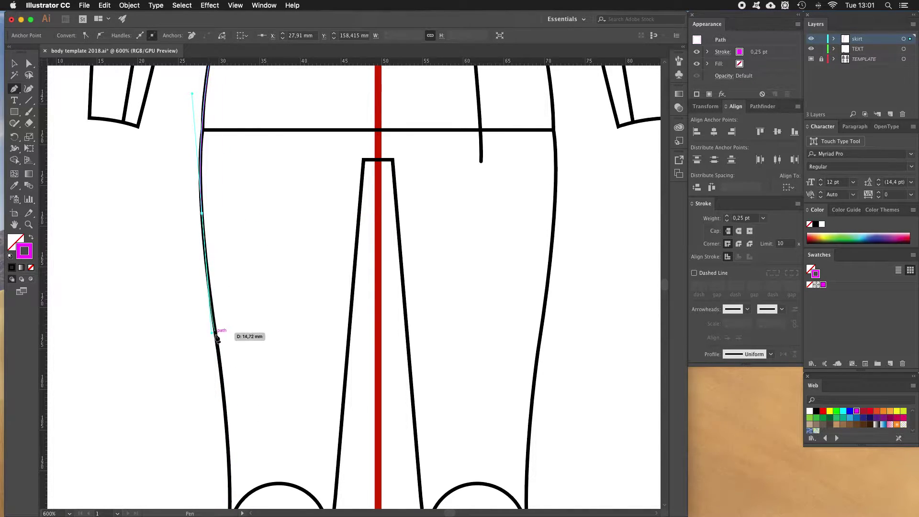
left_click(202, 215)
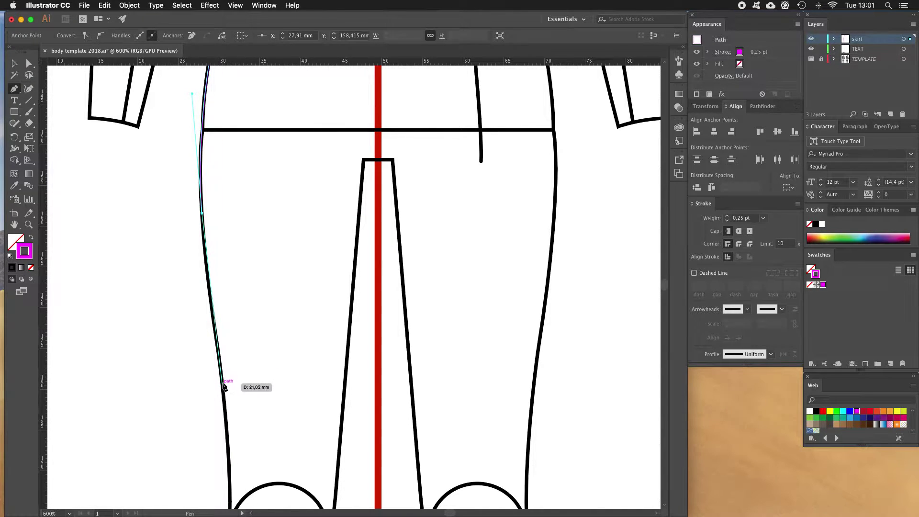
left_click_drag(223, 383, 232, 437)
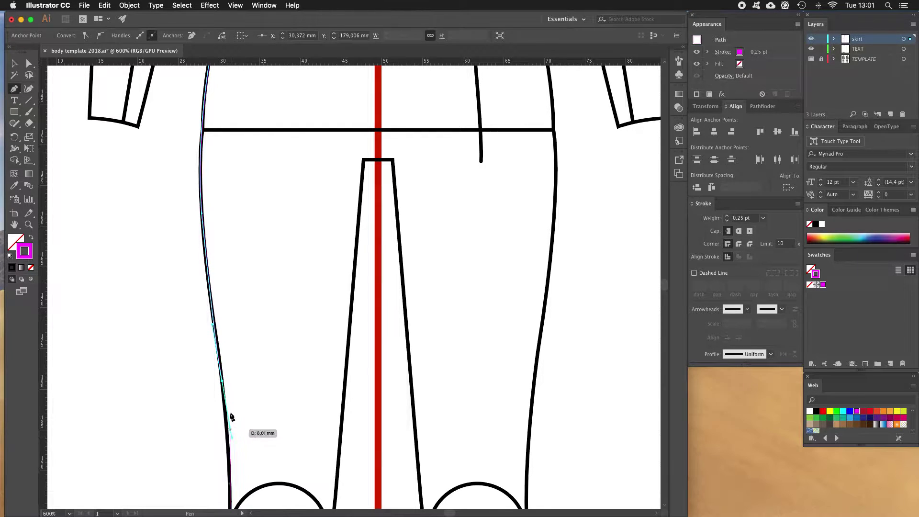
Step: Retract the lower side anchor's outgoing handle, add a straight horizontal hem to the red centre line, and end the open path
left_click(222, 382)
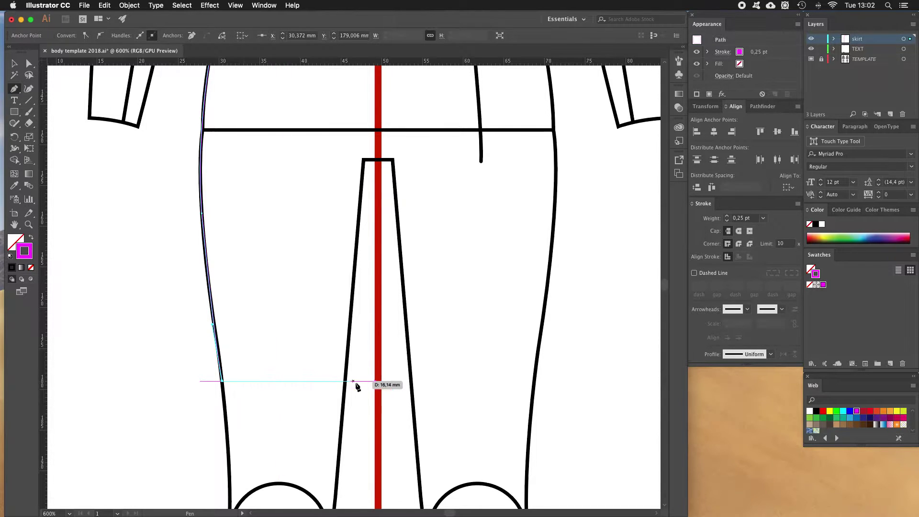
left_click(375, 383)
left_click(14, 63)
left_click(139, 263)
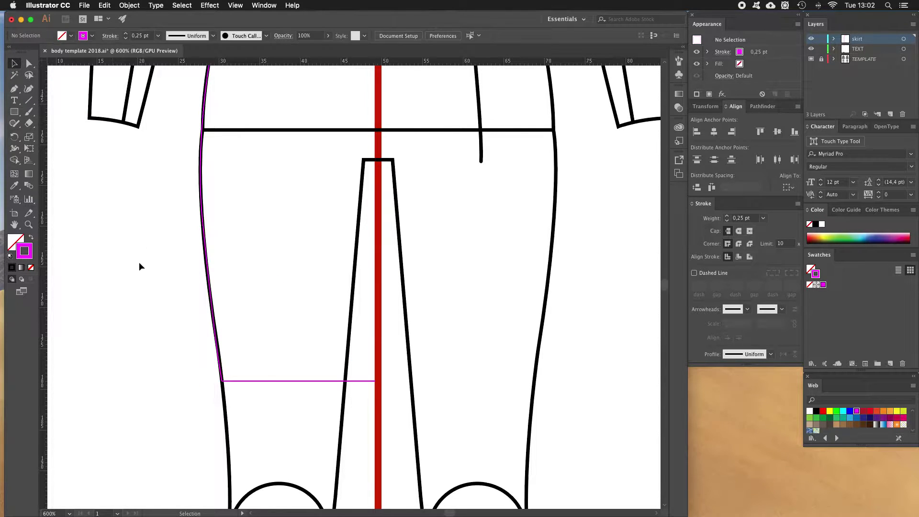
Step: Reflect a copy of the magenta half-skirt outline across a vertical axis
scroll(147, 263, "up", 5)
scroll(150, 261, "up", 8)
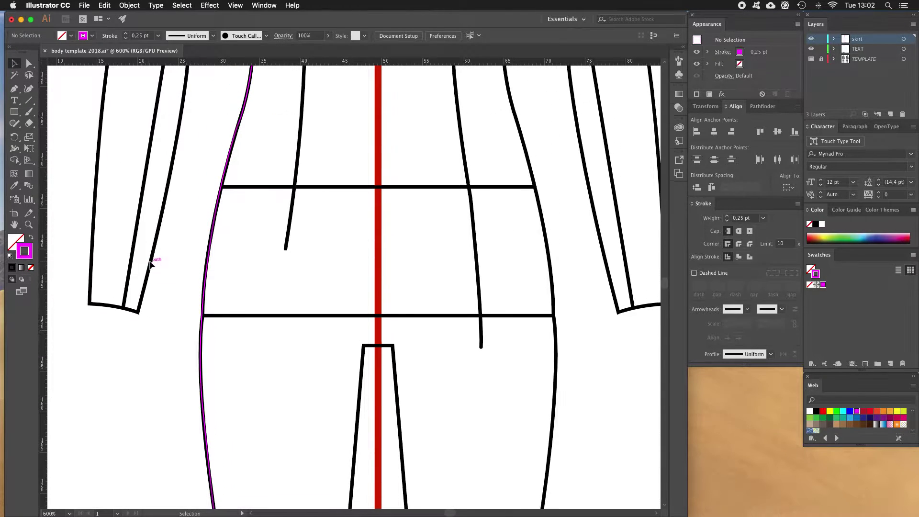
scroll(188, 249, "down", 1)
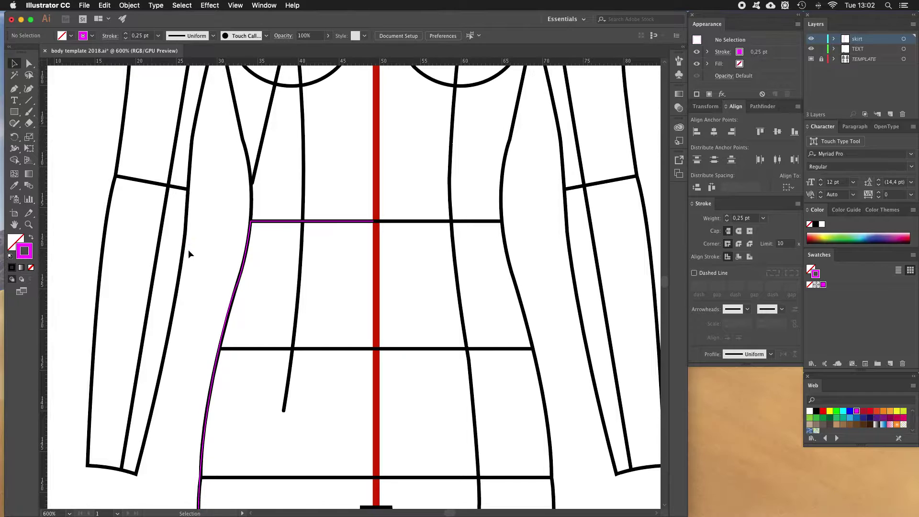
left_click(250, 232)
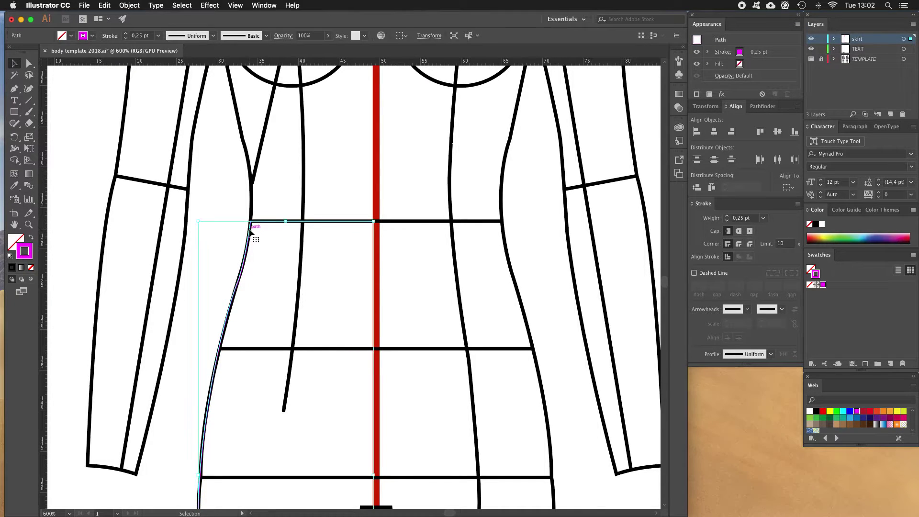
right_click(250, 232)
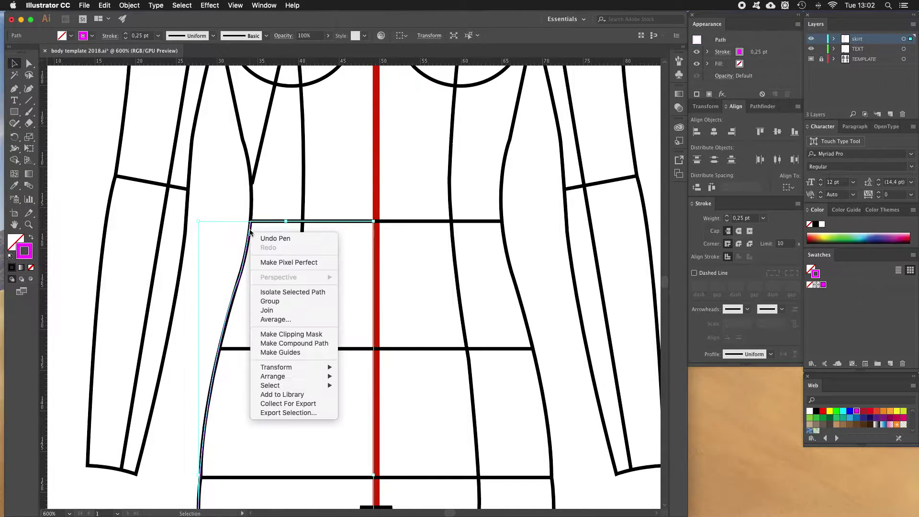
mouse_move(307, 372)
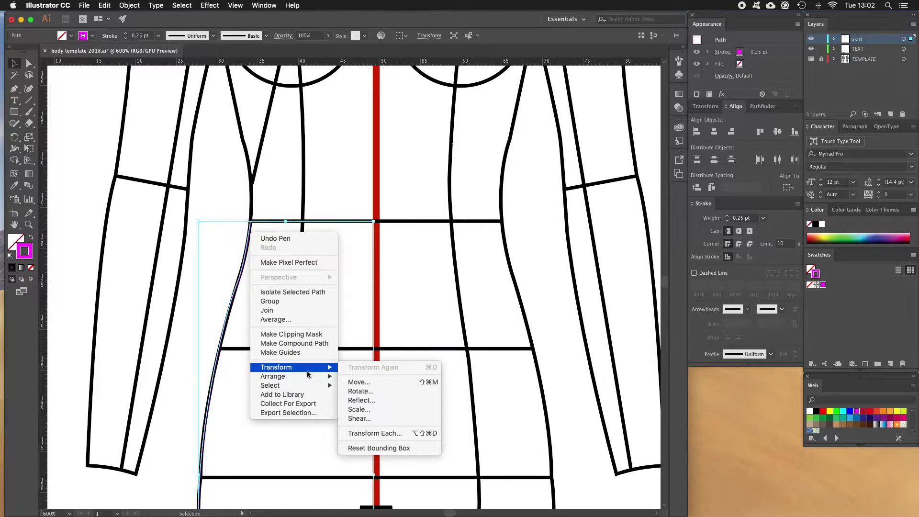
left_click(362, 401)
left_click(24, 185)
left_click(28, 205)
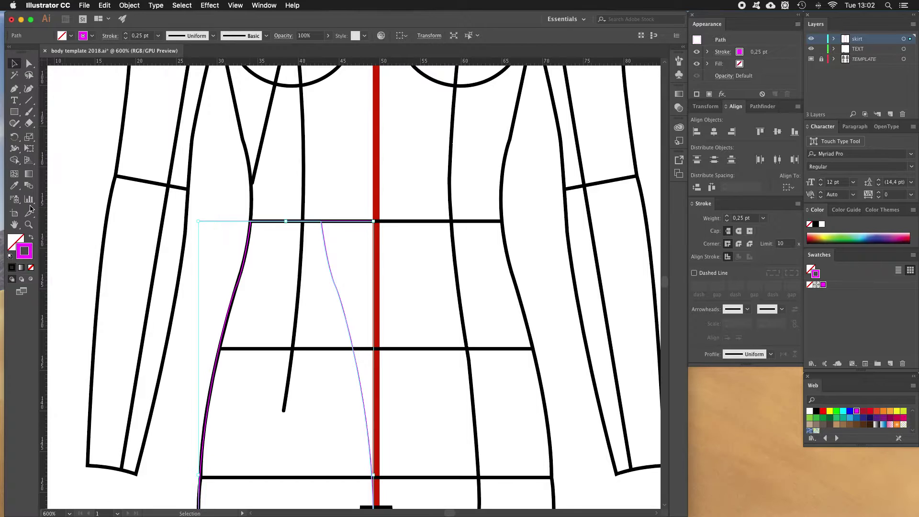
Step: Nudge the mirrored half horizontally until it meets the red centre line and follows the body's opposite side, and deselect it
key("Right")
key("Right")
key("Right")
key("Right")
key("Right")
key("Right")
key("Right")
key("Right")
key("Right")
key("Right")
key("Right")
key("Right")
key("Right")
key("Right")
key("Right")
key("Right")
key("Right")
key("Right")
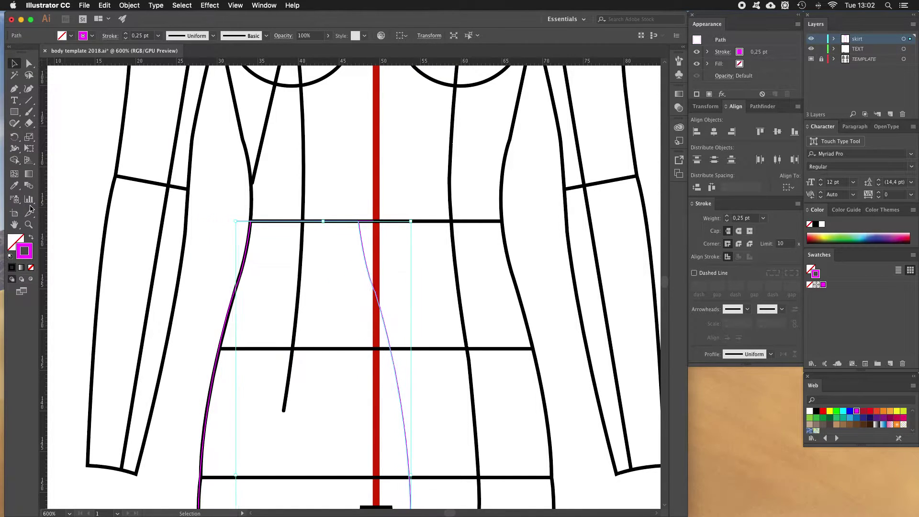
key("Right")
key("Right")
key("Right")
key("Right")
key("Right")
key("Right")
key("Right")
key("Right")
key("Right")
key("Right")
key("Right")
key("Right")
key("Right")
key("Right")
key("Right")
key("Right")
key("Right")
key("Right")
key("Right")
key("Right")
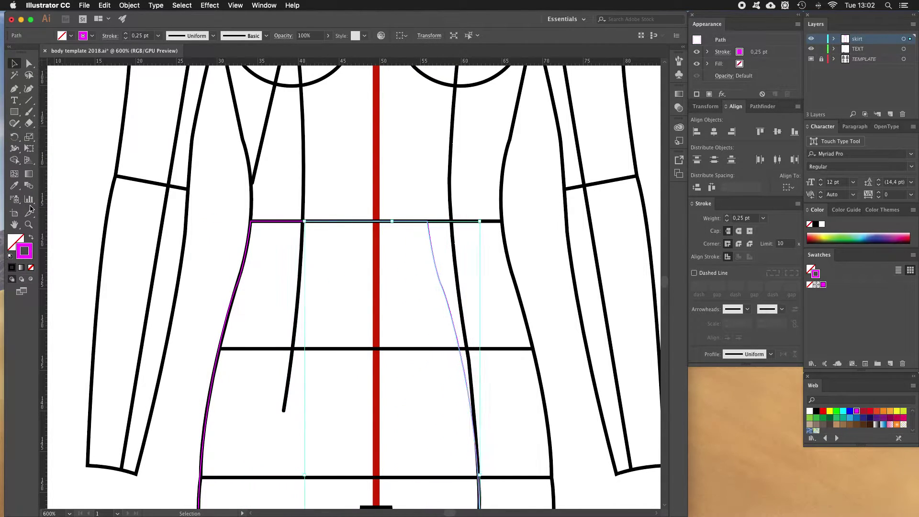
key("Right")
key("Right")
key("Right")
key("Right")
key("Right")
key("Right")
key("Right")
key("Right")
key("Right")
key("Right")
key("Right")
key("Right")
key("Right")
key("Right")
key("Right")
key("Right")
key("Right")
key("Right")
key("Right")
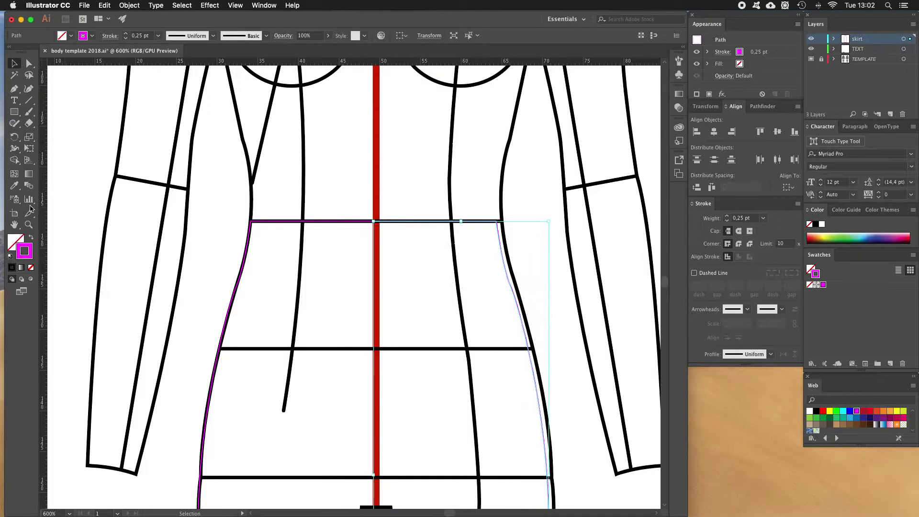
key("Right")
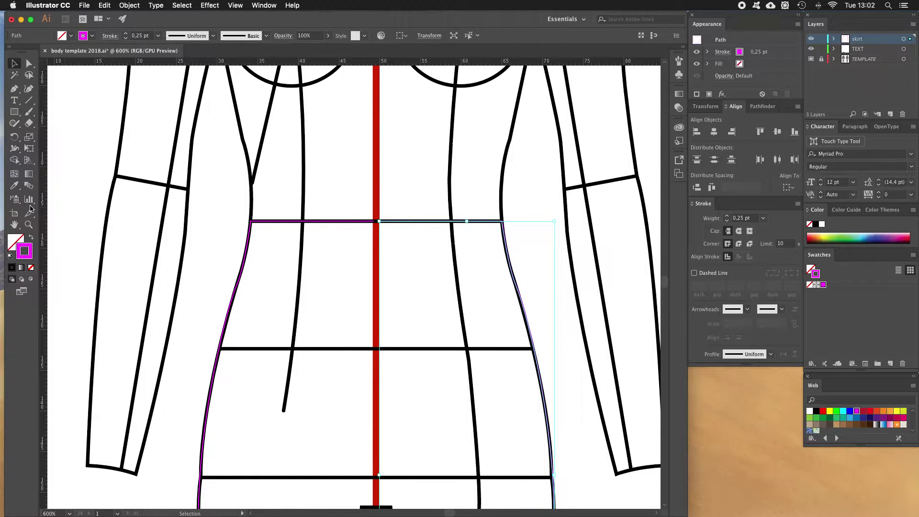
left_click(531, 212)
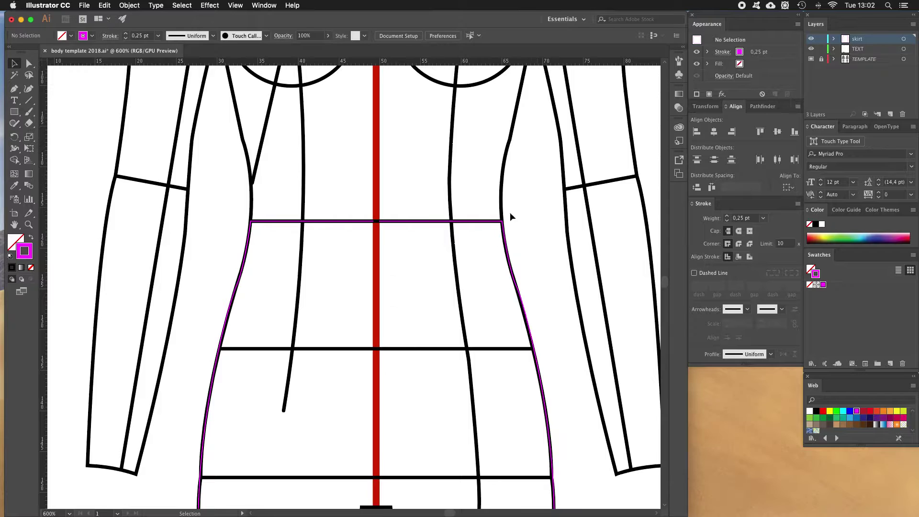
Step: Join the two open waistline end anchors of the skirt halves across the red centre line
scroll(365, 239, "down", 10)
scroll(401, 277, "down", 20)
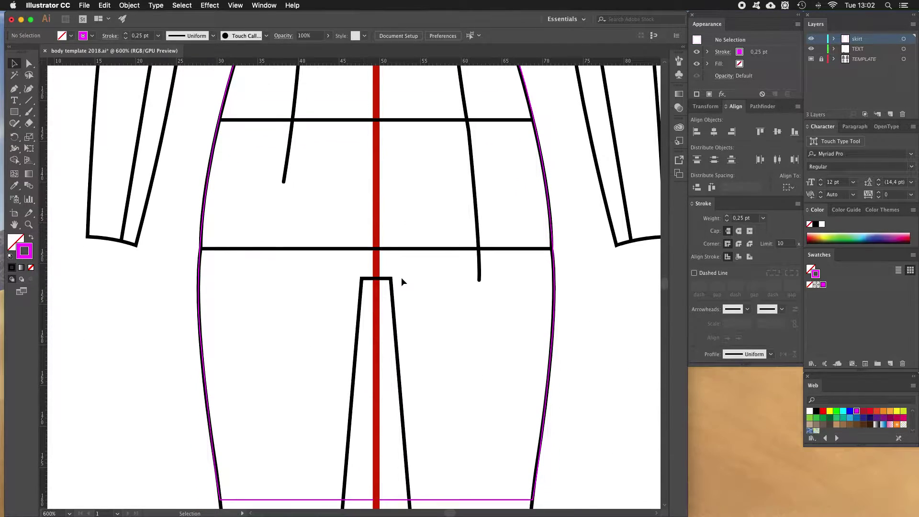
scroll(402, 241, "up", 20)
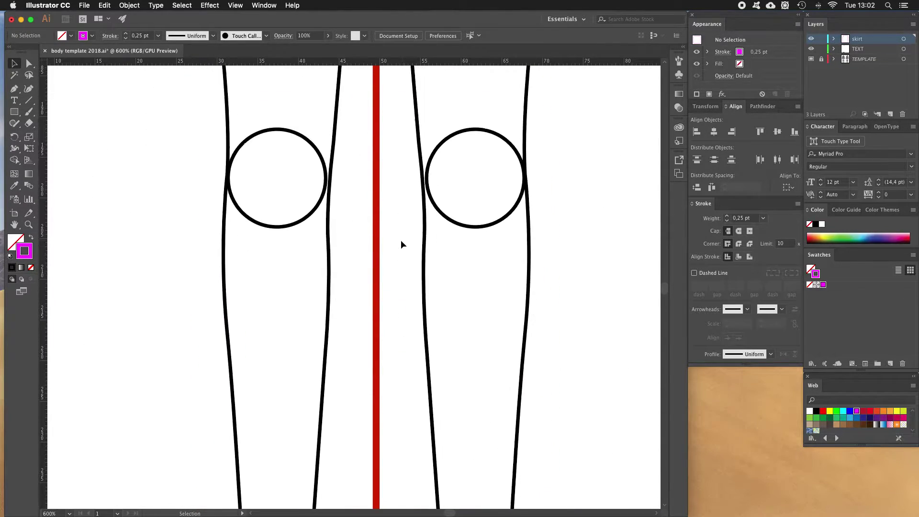
scroll(398, 247, "up", 2)
key("space")
left_click_drag(388, 85, 378, 309)
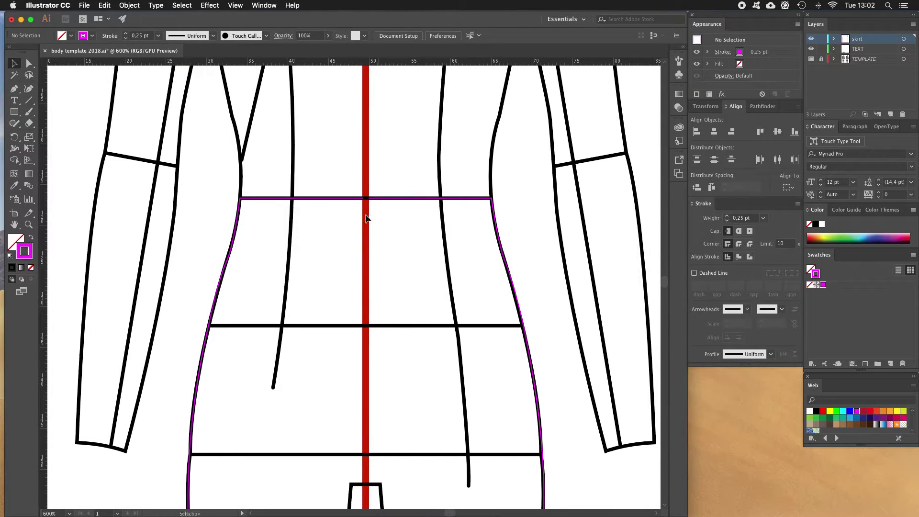
key("z")
left_click(353, 236)
left_click(351, 275)
left_click(359, 298)
left_click(341, 281)
left_click(355, 268)
left_click(334, 266)
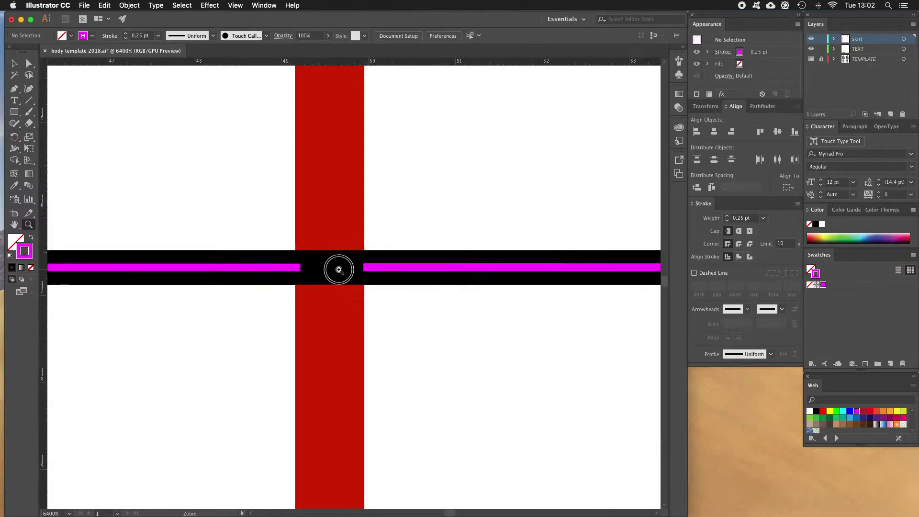
left_click(334, 271)
key("a")
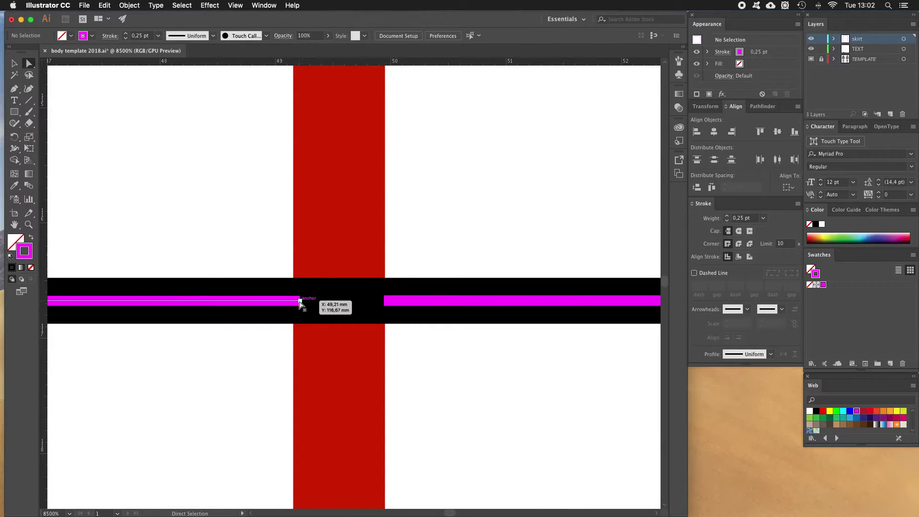
left_click(300, 303)
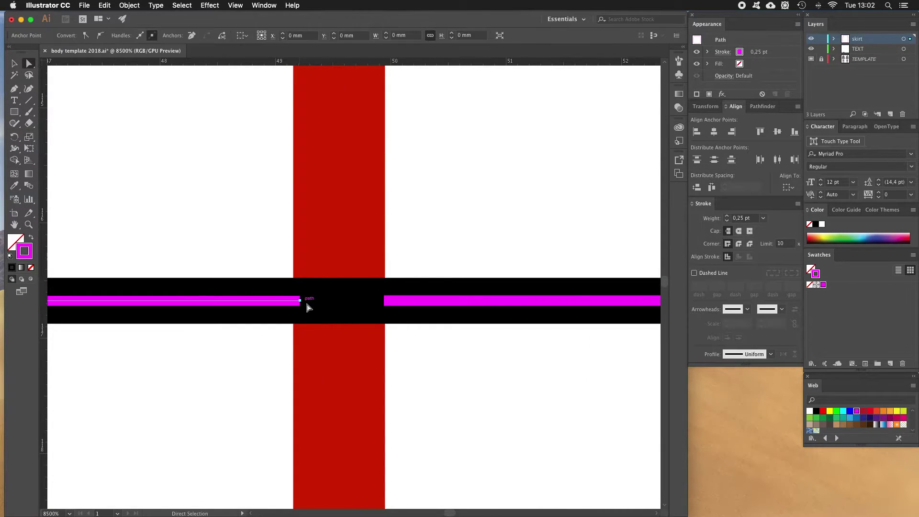
left_click(383, 301, "shift")
key("super+j")
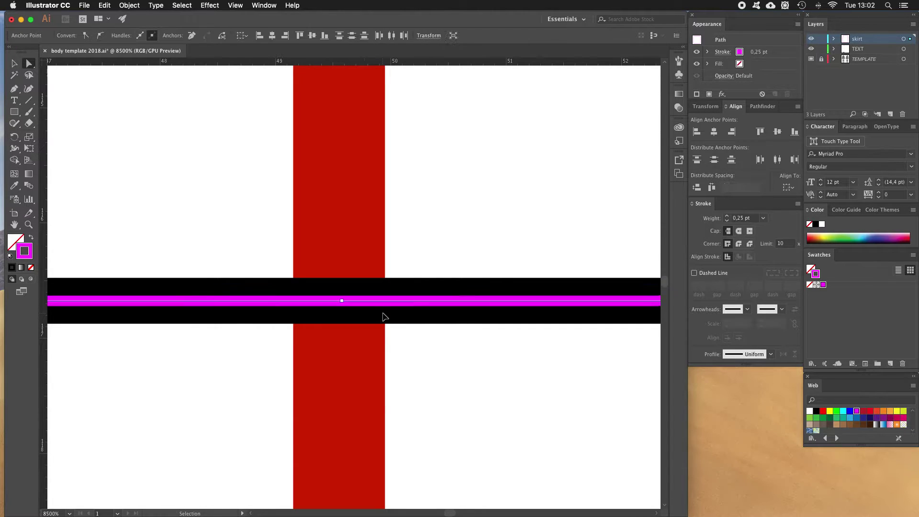
Step: Join the two open hem end anchors at the red centre line to close the skirt outline, and deselect it
key("z")
left_click(353, 343, "alt")
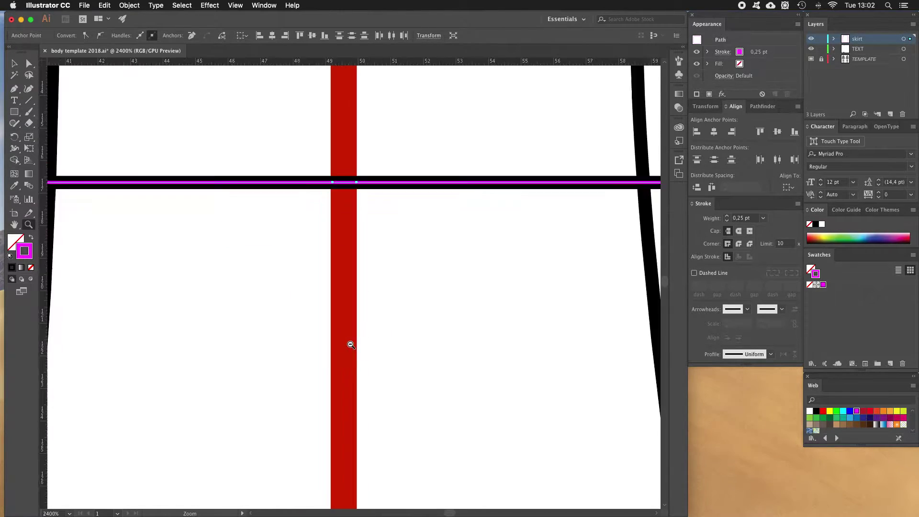
scroll(351, 346, "down", 10)
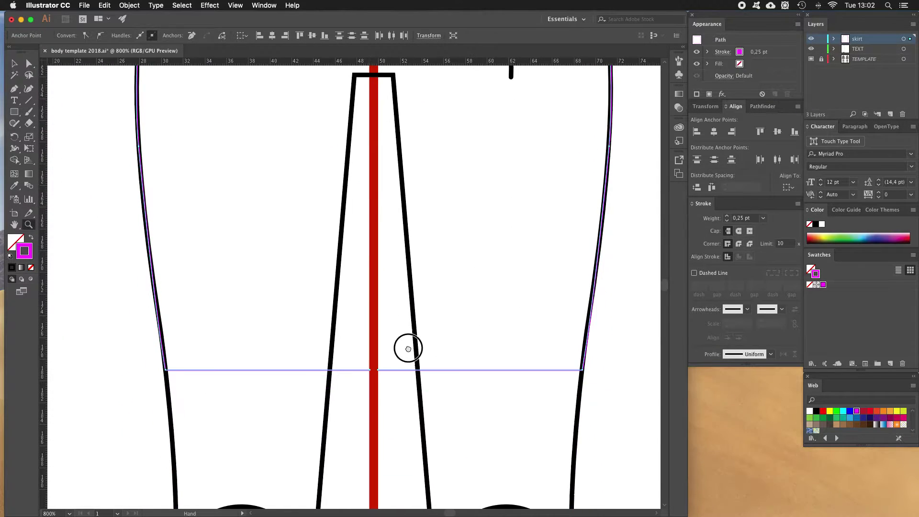
left_click_drag(343, 274, 456, 448)
key("a")
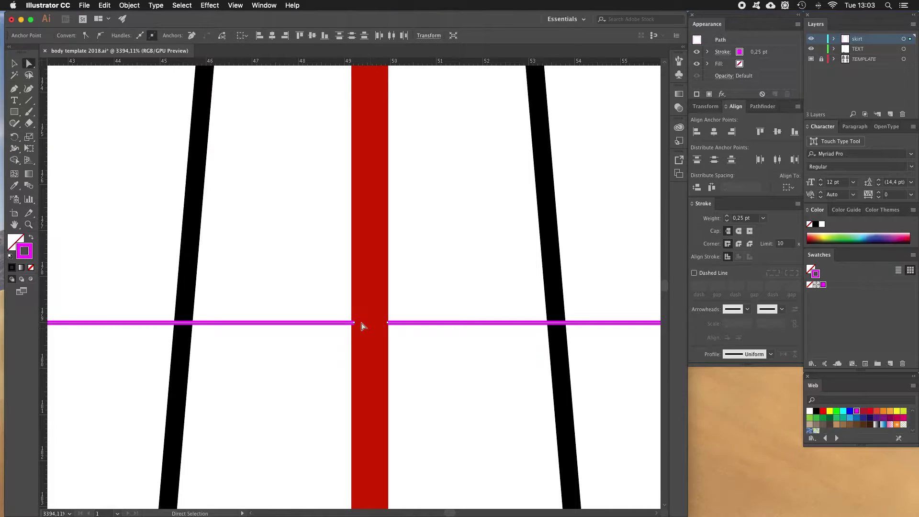
left_click(355, 324)
key("Delete")
left_click(388, 322, "shift")
left_click(410, 346)
Step: Fill the closed skirt shape with blue 2824C6
key("z")
left_click(371, 295, "alt")
left_click(371, 295, "alt")
left_click(364, 280, "alt")
left_click(364, 277, "alt")
left_click(364, 271, "alt")
left_click(364, 267, "alt")
left_click(363, 266, "alt")
left_click(364, 264, "alt")
scroll(363, 264, "up", 3)
scroll(344, 260, "right", 1)
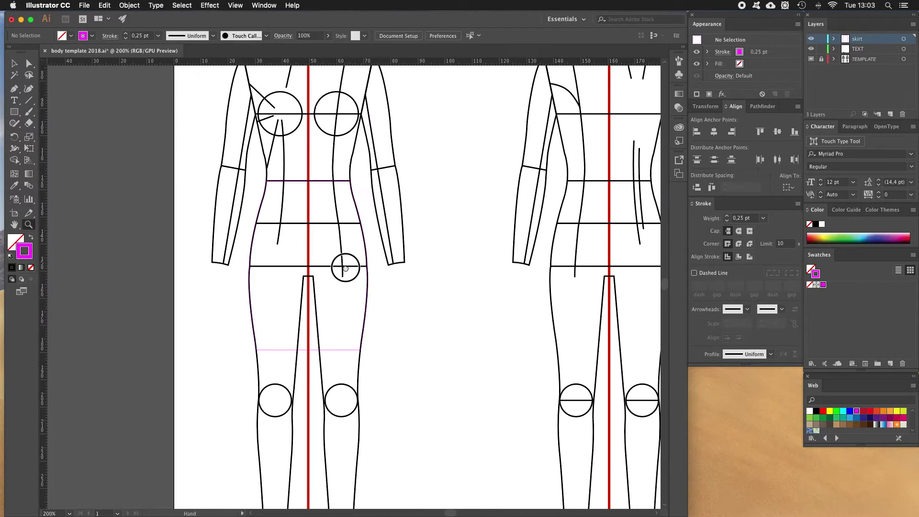
key("v")
left_click(258, 388)
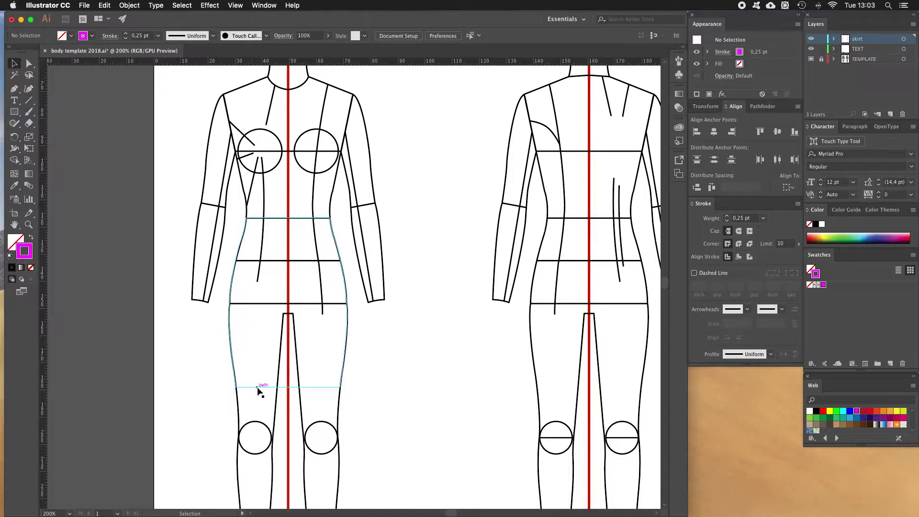
double_click(12, 243)
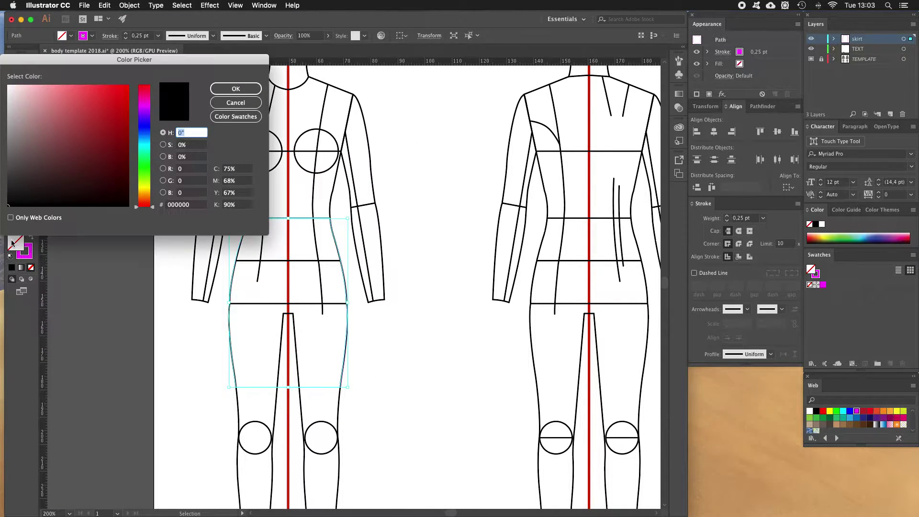
left_click(139, 132)
left_click(107, 111)
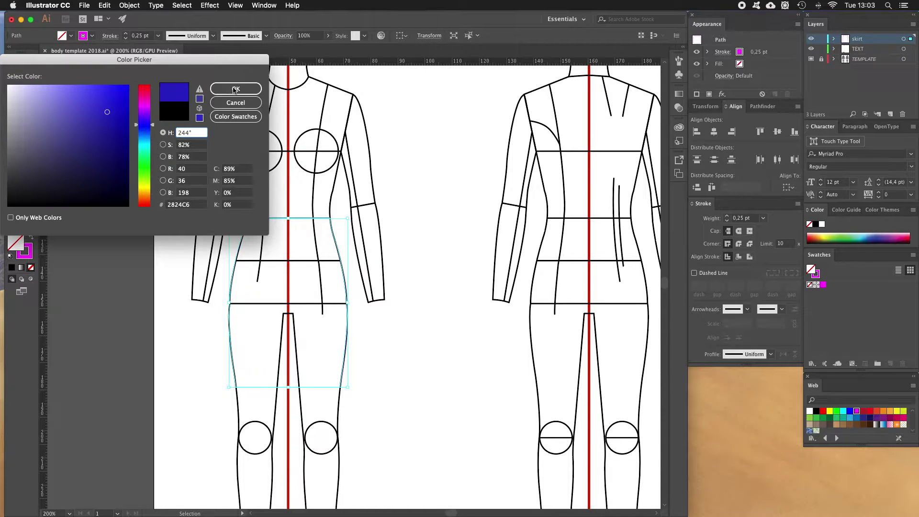
left_click(236, 88)
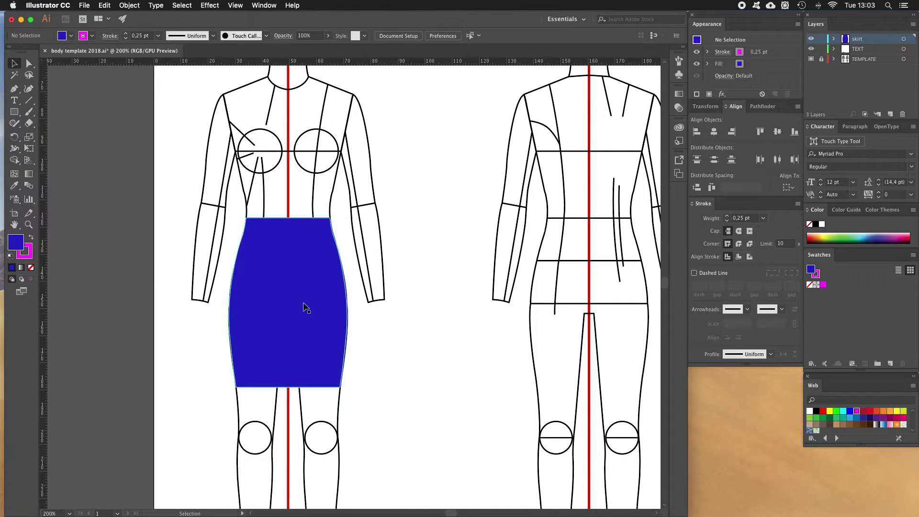
Step: Set the skirt's outline to a 1 pt black stroke and deselect it
left_click(29, 257)
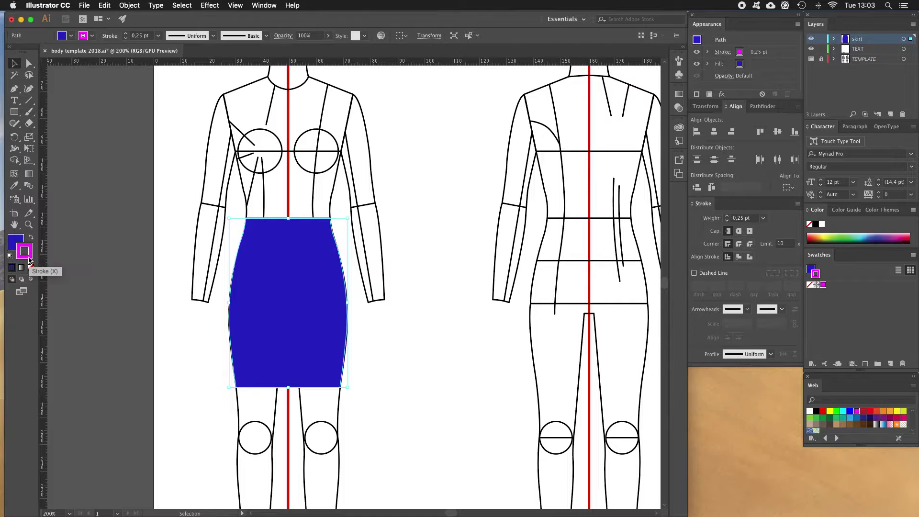
left_click(764, 218)
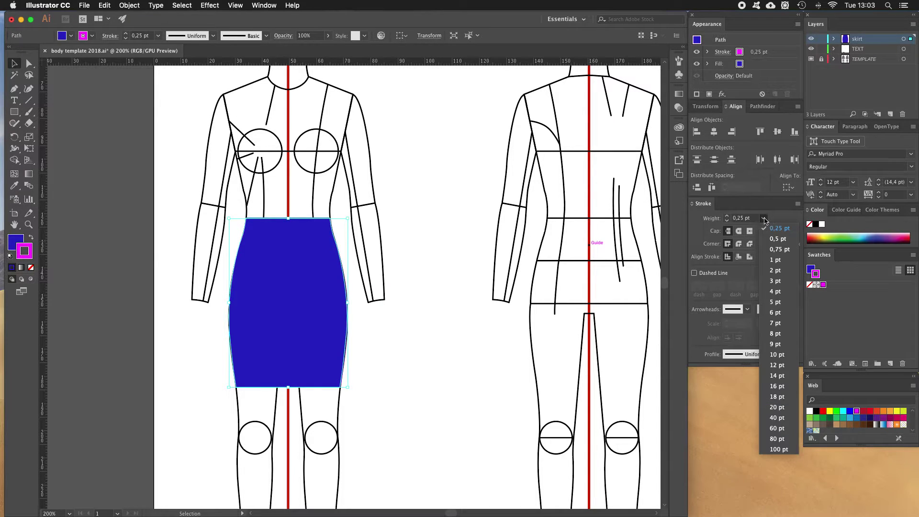
left_click(775, 260)
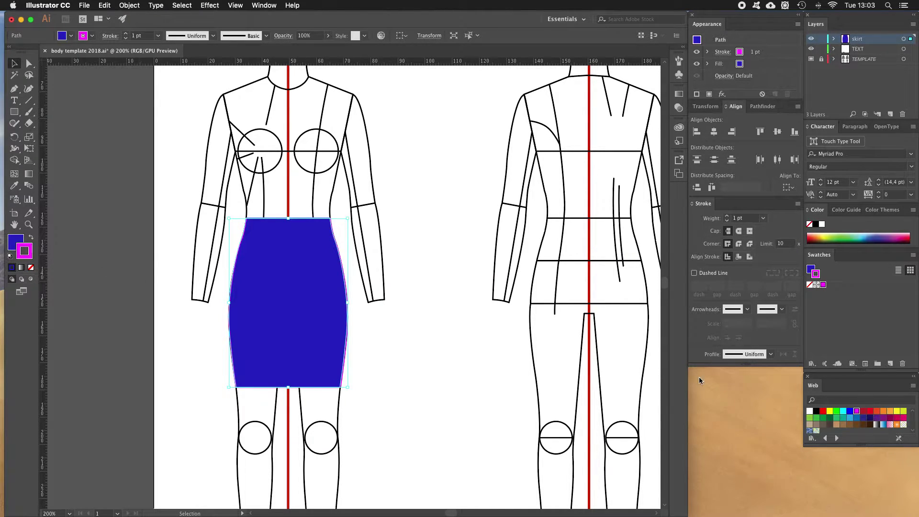
left_click_drag(817, 415, 838, 293)
left_click(830, 285)
left_click(53, 252)
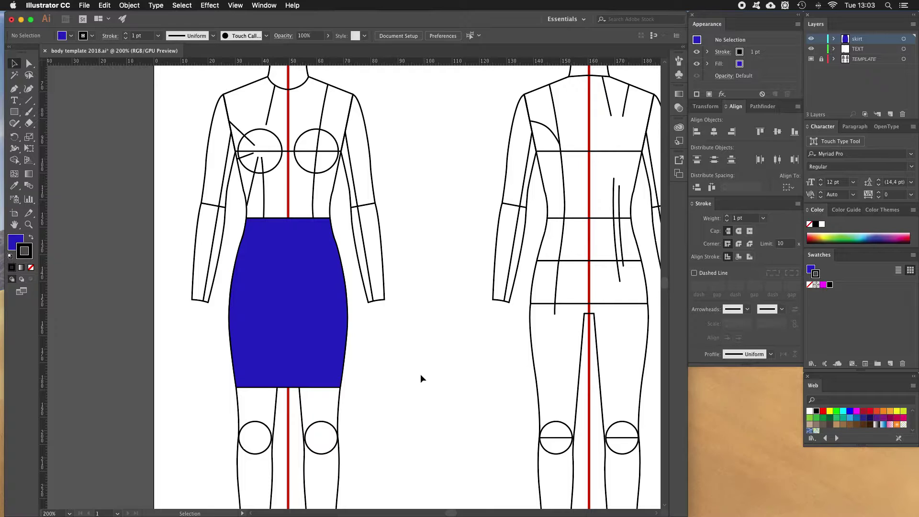
Step: Hide the TEMPLATE layer briefly to view the skirt alone, and show the layer again
left_click(811, 59)
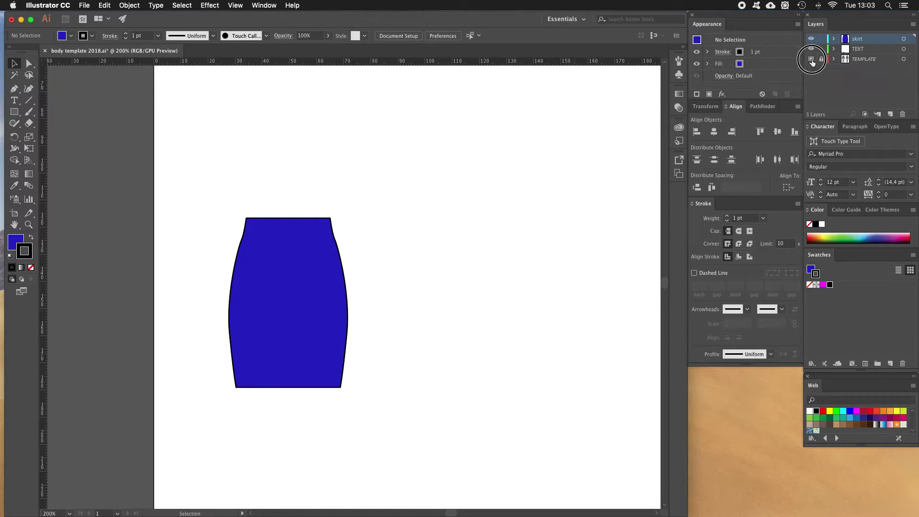
left_click(811, 59)
scroll(445, 230, "up", 8)
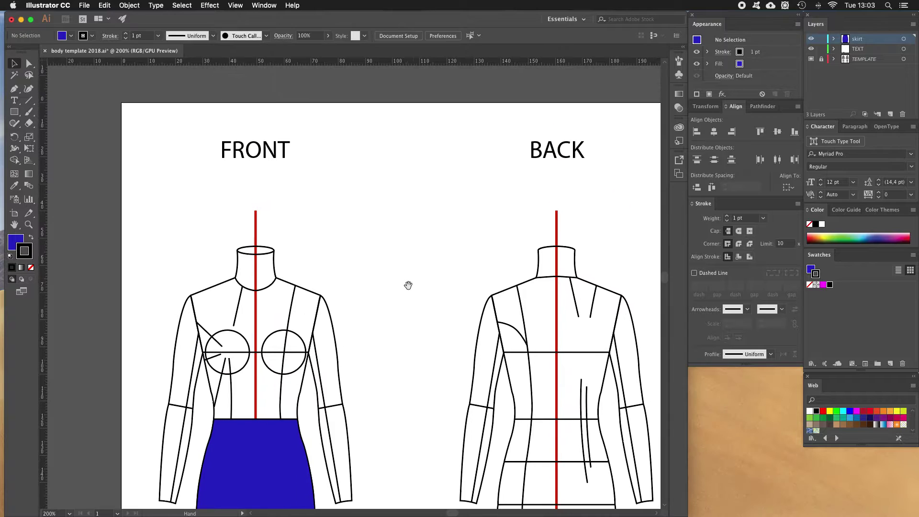
scroll(480, 287, "down", 7)
scroll(480, 288, "right", 3)
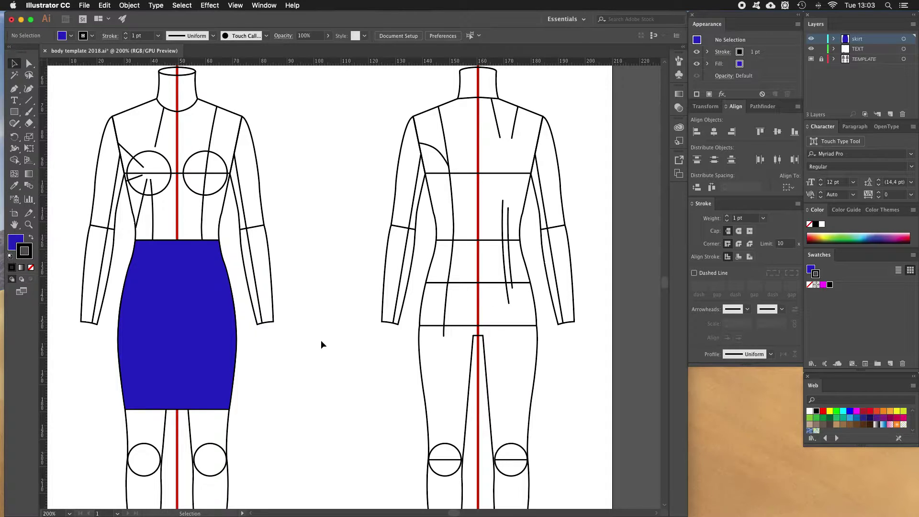
Step: Create a copy of the blue skirt shape reflected across the vertical axis
left_click(220, 348)
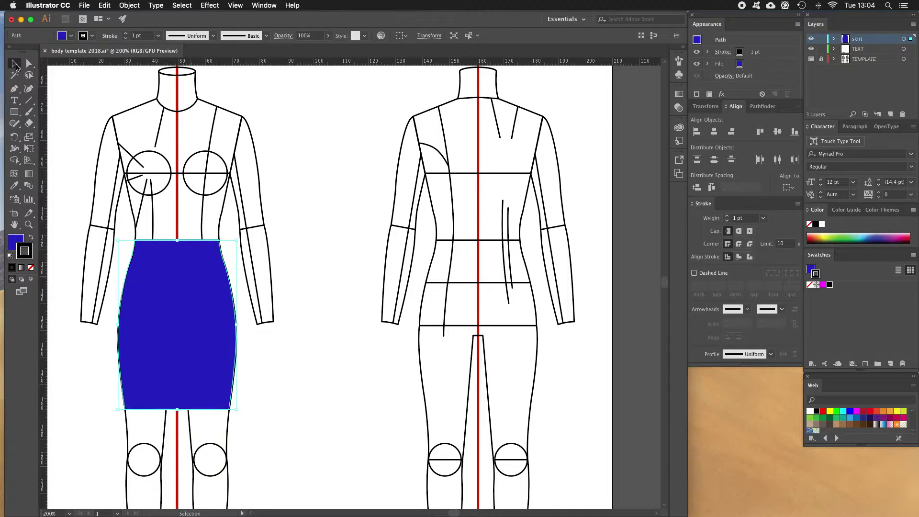
left_click(309, 317)
left_click(191, 312)
right_click(191, 314)
mouse_move(265, 448)
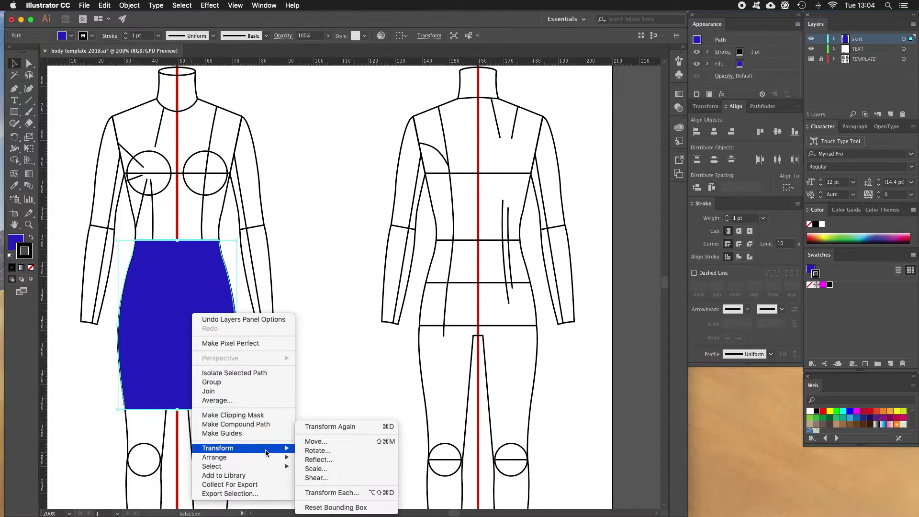
left_click(310, 460)
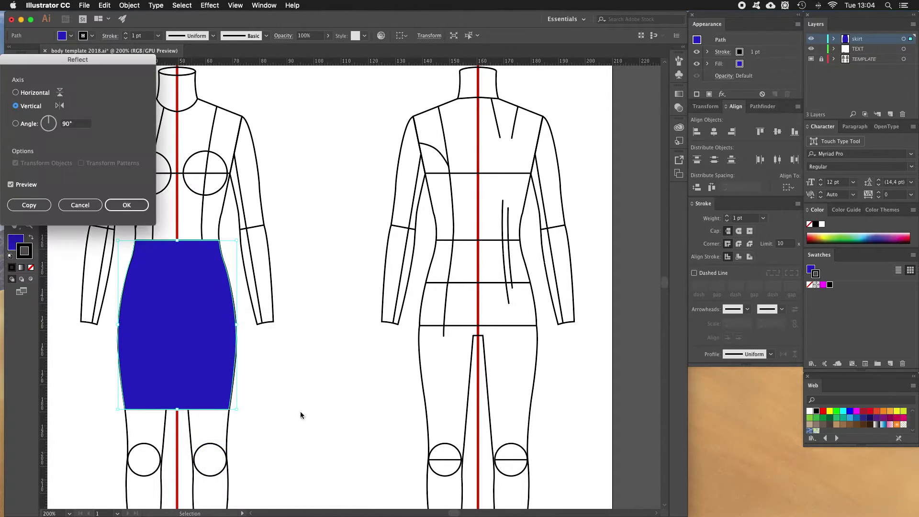
left_click(34, 205)
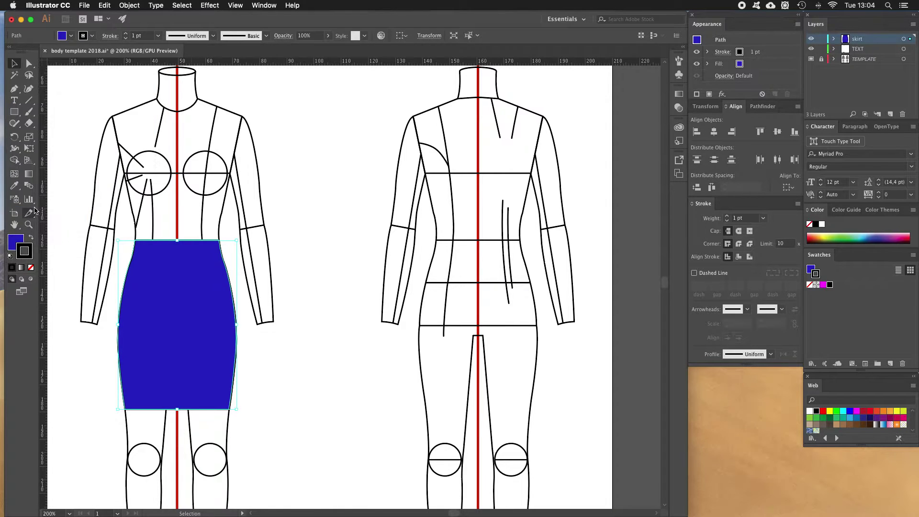
Step: Move the reflected skirt copy onto the back-view body, centred on its red centre line, and deselect it
key("Right")
key("Right")
key("Right")
key("Right")
key("Right")
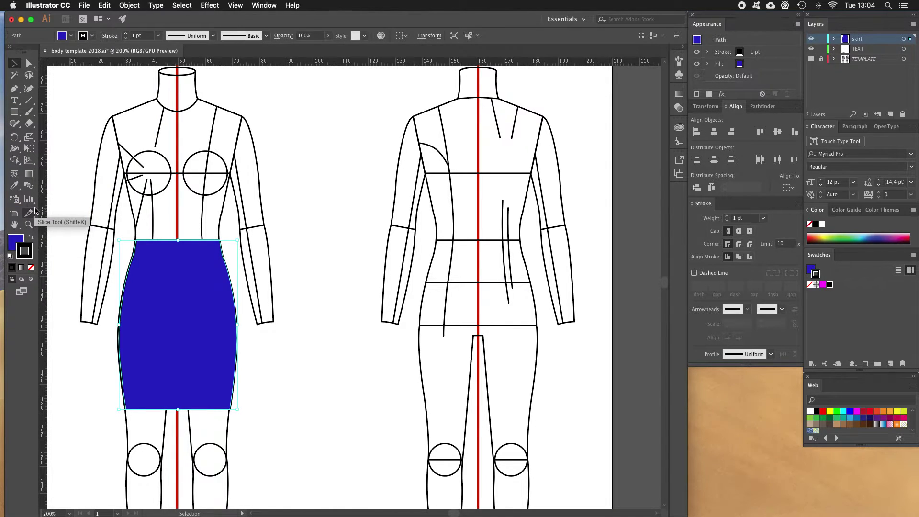
key("Right")
key("Right")
key("Right")
key("Right")
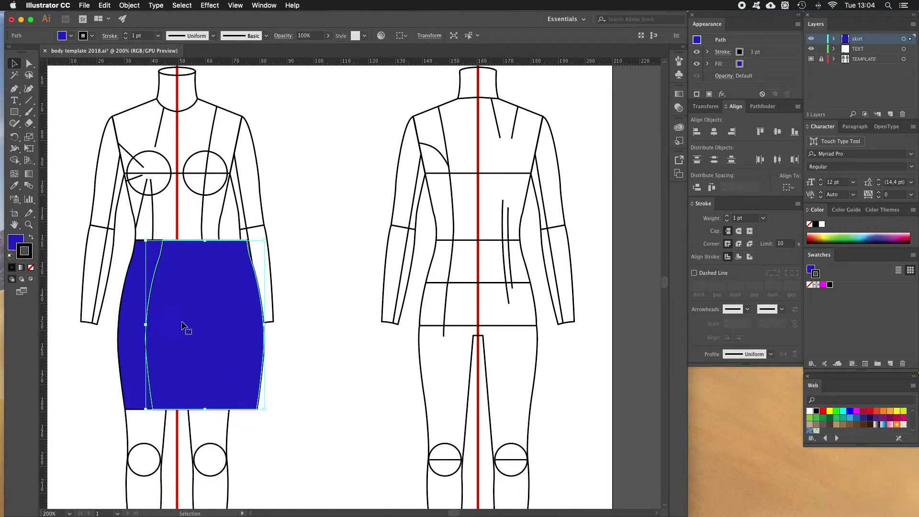
left_click_drag(225, 331, 499, 338)
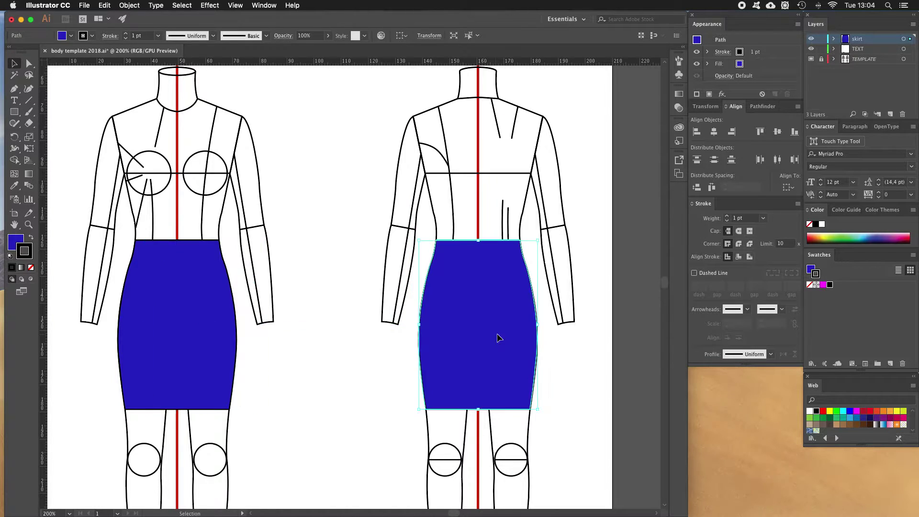
left_click(371, 349)
Step: Draw an unfilled black centre-back seam about 62 mm long with the Pen tool, from the back skirt's waist to its hem, and deselect it
left_click_drag(372, 349, 409, 351)
key("z")
scroll(530, 335, "right", 1)
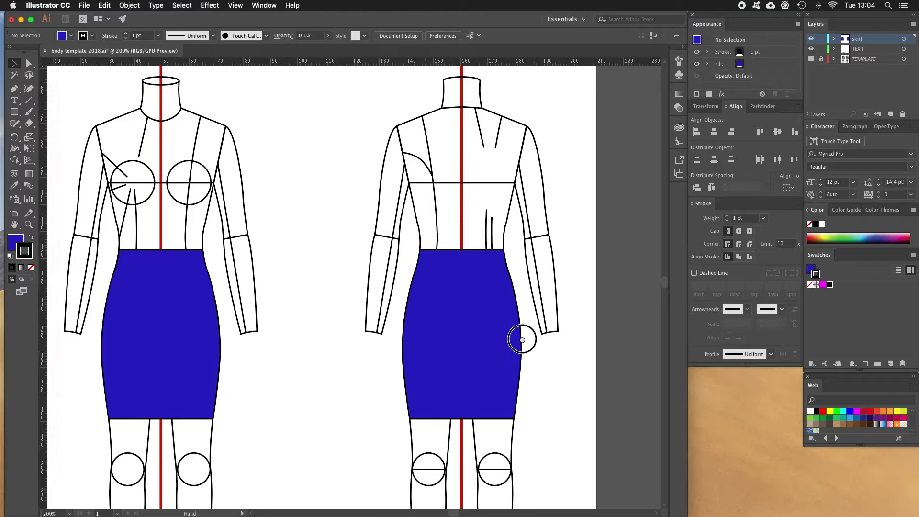
left_click(453, 300)
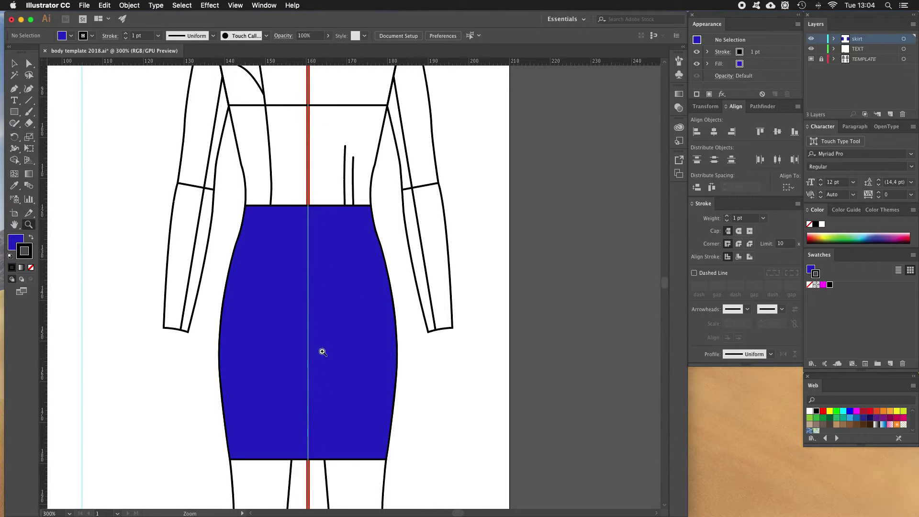
left_click_drag(301, 272, 348, 266)
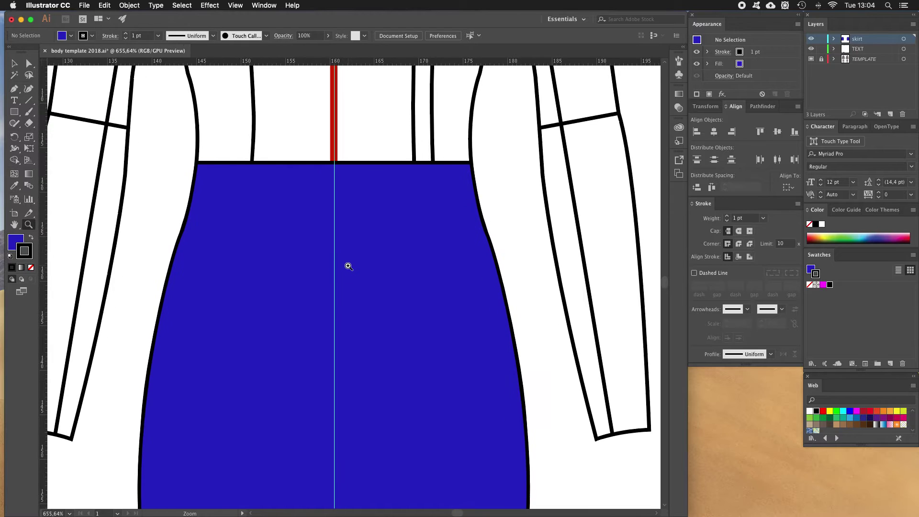
key("p")
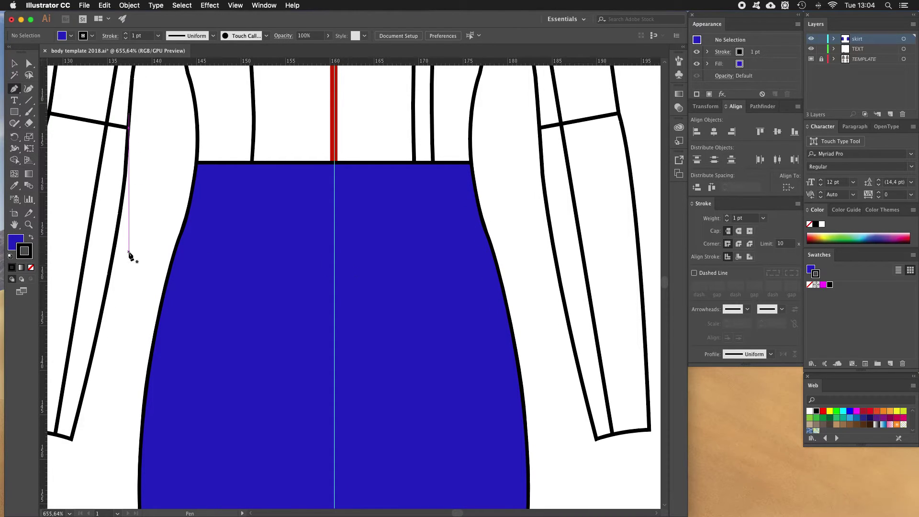
left_click(31, 267)
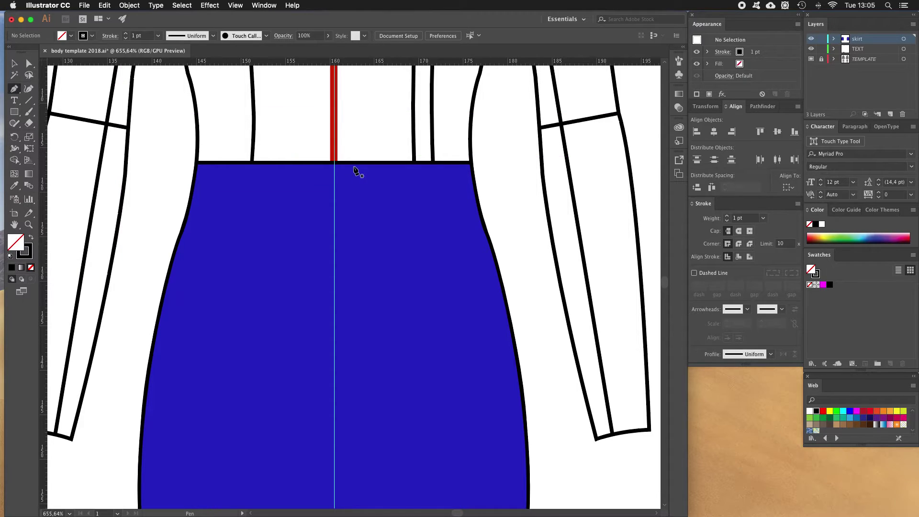
left_click_drag(333, 163, 340, 294)
scroll(339, 201, "down", 10)
scroll(335, 263, "down", 15)
left_click_drag(341, 139, 362, 251)
left_click_drag(361, 162, 375, 293)
left_click_drag(373, 91, 375, 300)
left_click_drag(372, 153, 366, 360)
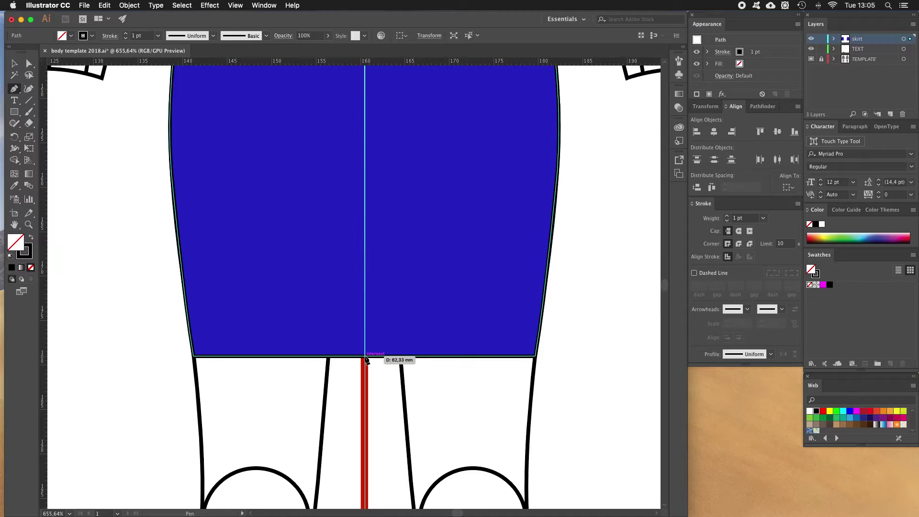
left_click(365, 356)
key("v")
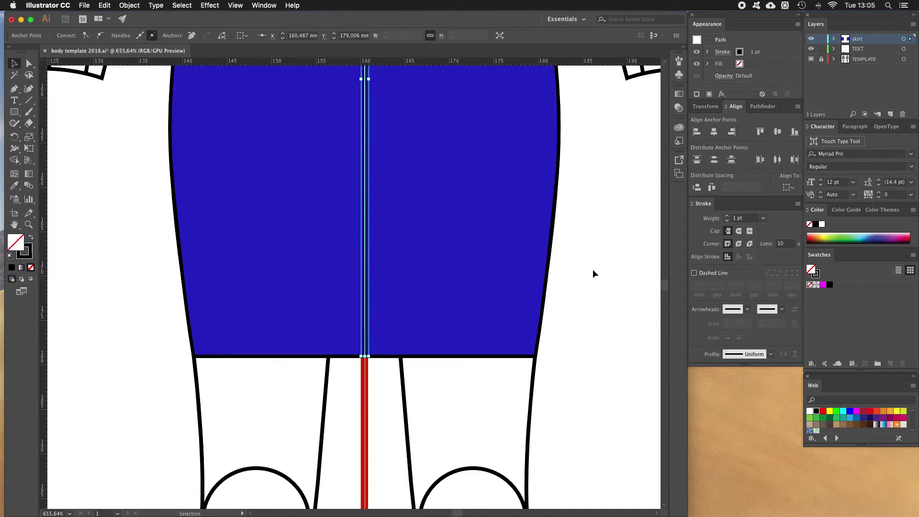
left_click(591, 271)
Step: Hide the TEMPLATE layer briefly to examine the back skirt's centre seam up close, and show the layer again
left_click_drag(498, 178, 495, 326)
left_click_drag(478, 203, 472, 358)
left_click_drag(449, 231, 443, 257)
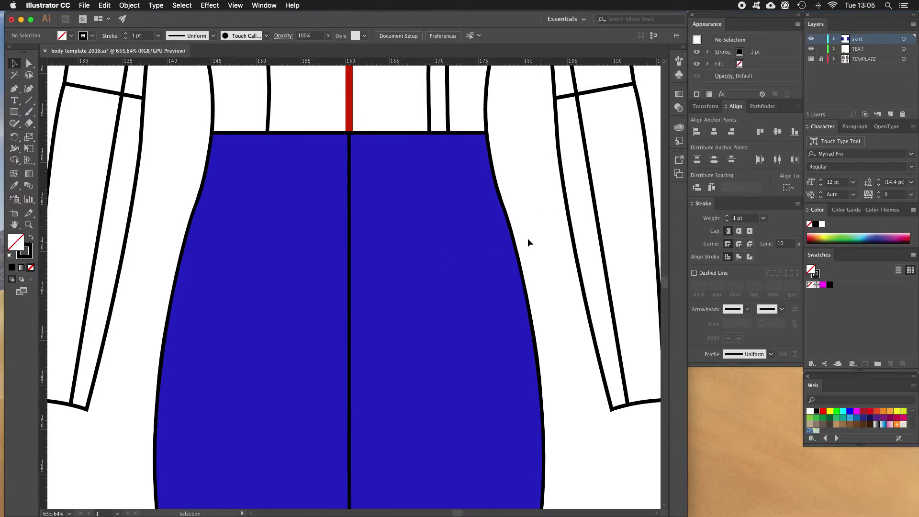
key("z")
left_click(444, 244, "alt")
left_click_drag(409, 296, 465, 307)
left_click(393, 312, "alt")
left_click(392, 314, "alt")
left_click(811, 59)
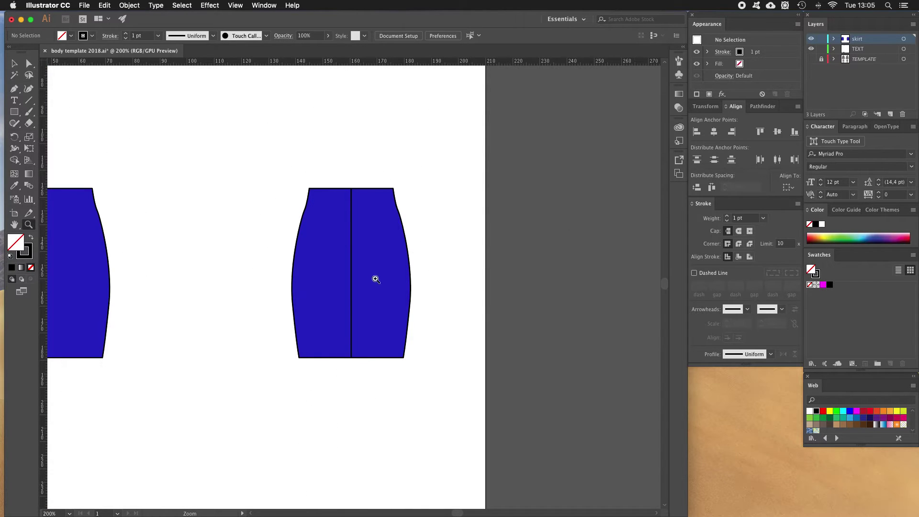
left_click(360, 237)
left_click(352, 249)
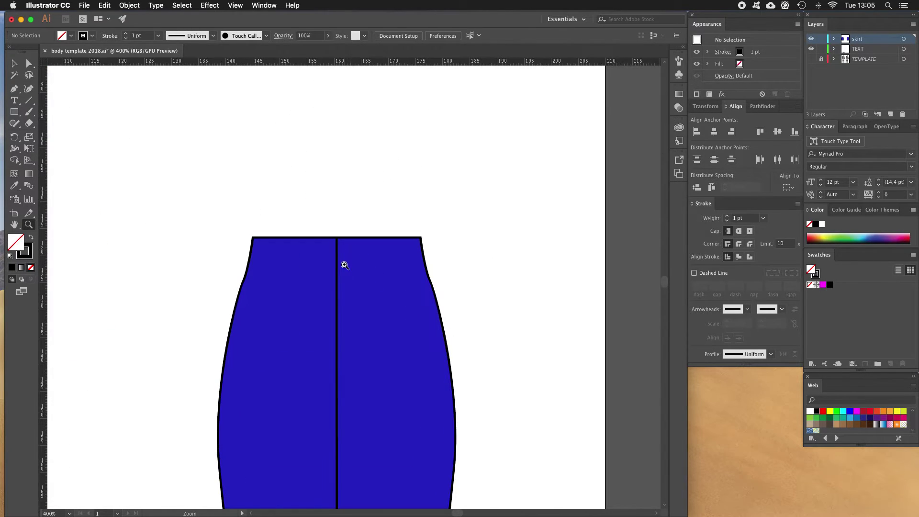
left_click(345, 266)
left_click(346, 284)
left_click_drag(344, 291, 348, 199)
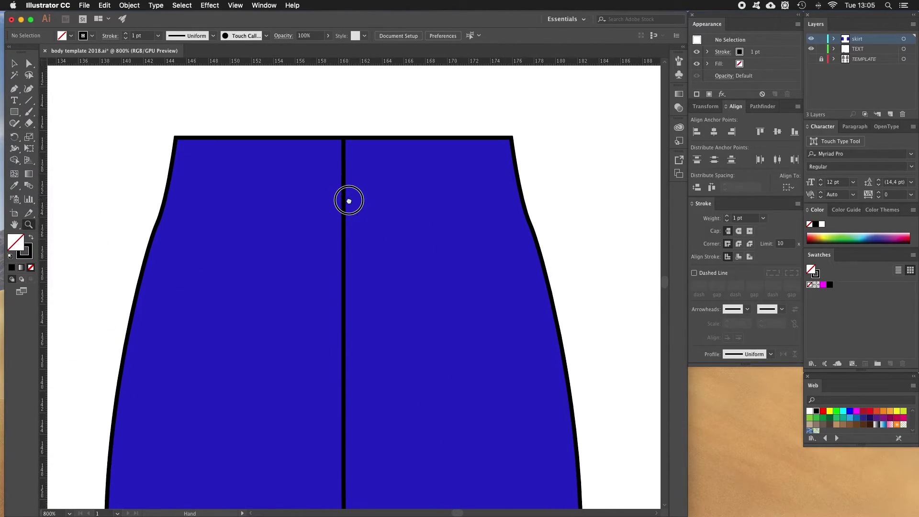
left_click(811, 59)
Step: Draw a horizontal zip-end mark about 1 mm long, meeting the back skirt's centre seam from its left side above the hip's widest point
left_click(453, 260, "alt")
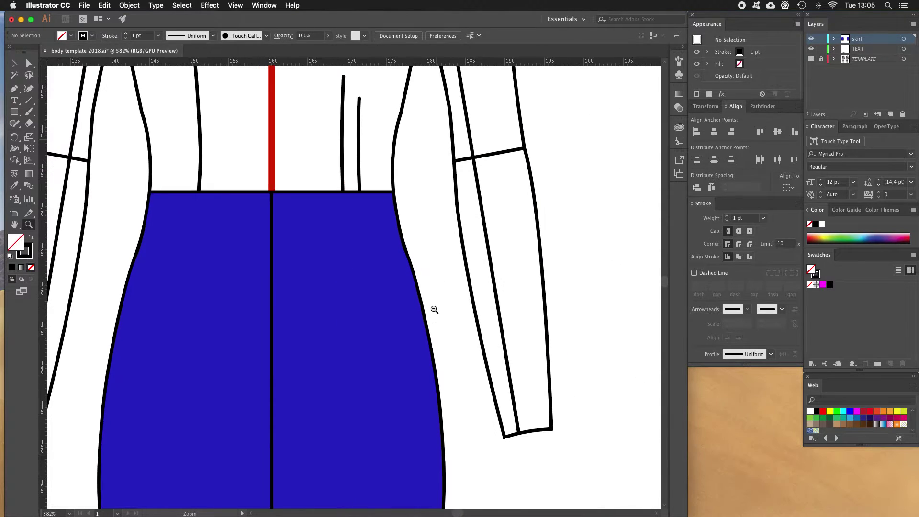
left_click(403, 320, "alt")
left_click_drag(404, 320, 449, 224)
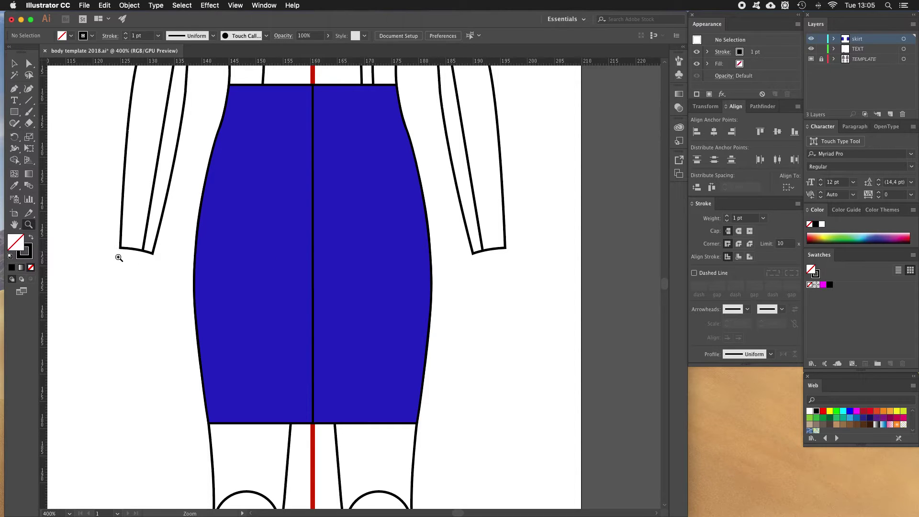
key("p")
left_click(308, 238)
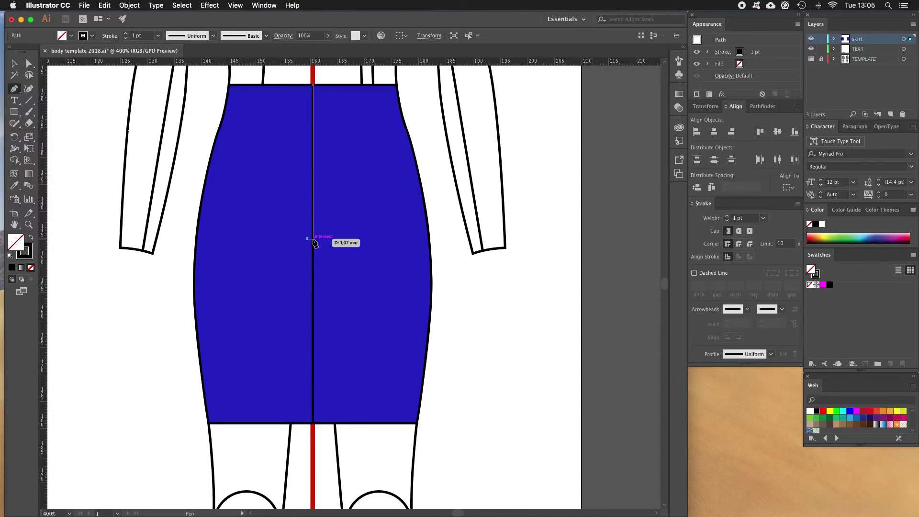
left_click(312, 238)
key("v")
left_click(139, 284)
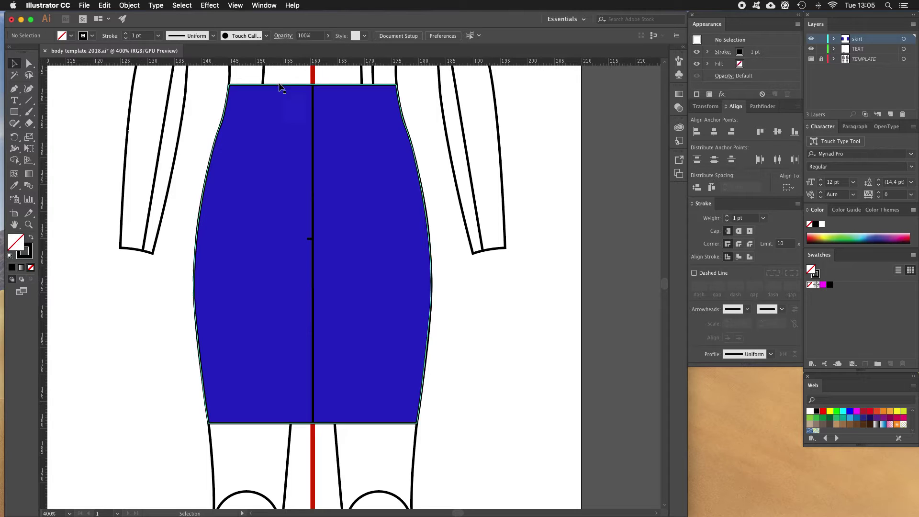
Step: Draw a closed triangular zip pull with sides about 1 mm long, just below the back waist and left of the centre seam, and deselect it
key("z")
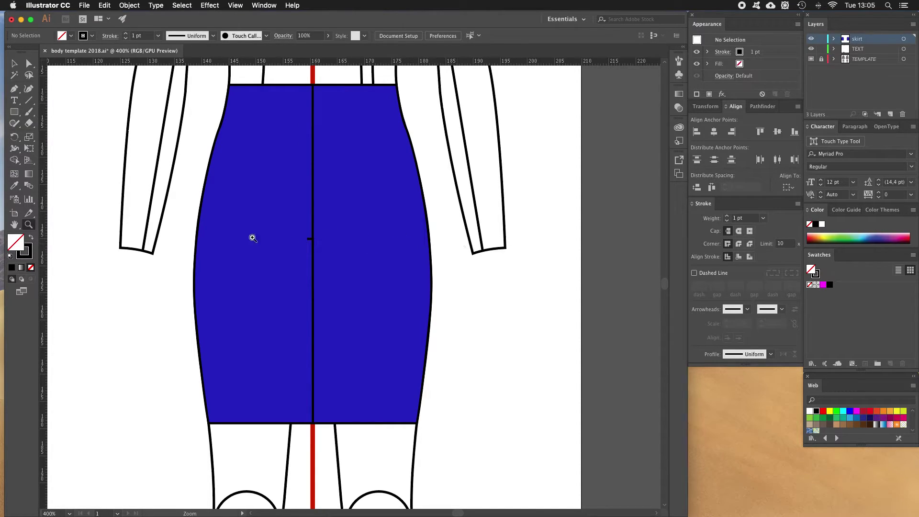
scroll(280, 191, "up", 4)
left_click(311, 201)
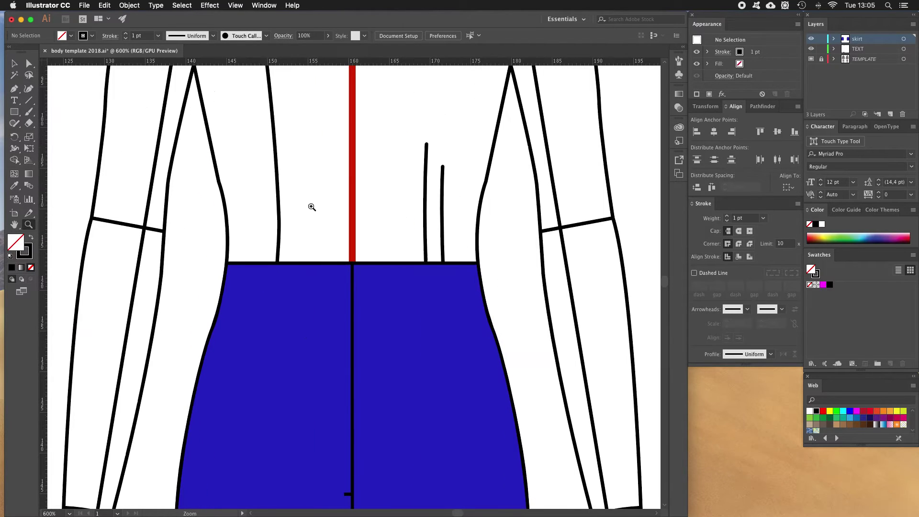
left_click(348, 302)
left_click(343, 258)
left_click(344, 261)
key("p")
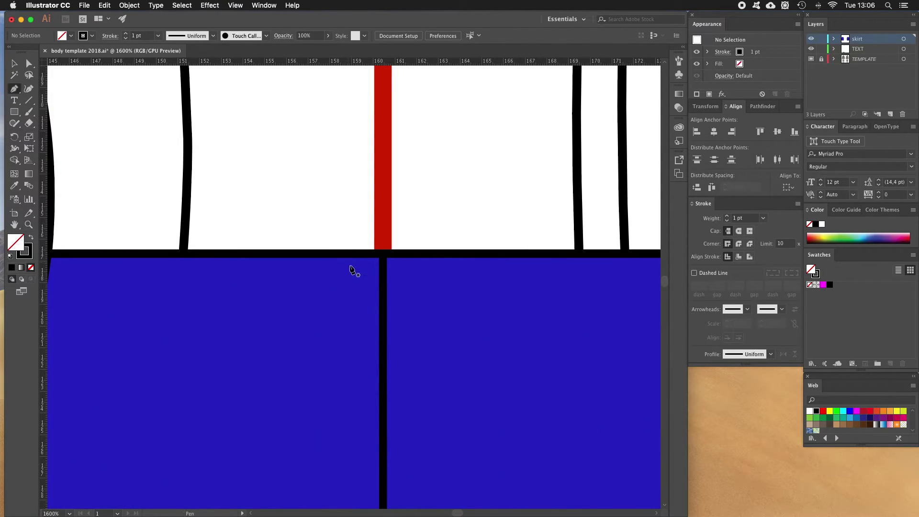
left_click(375, 262)
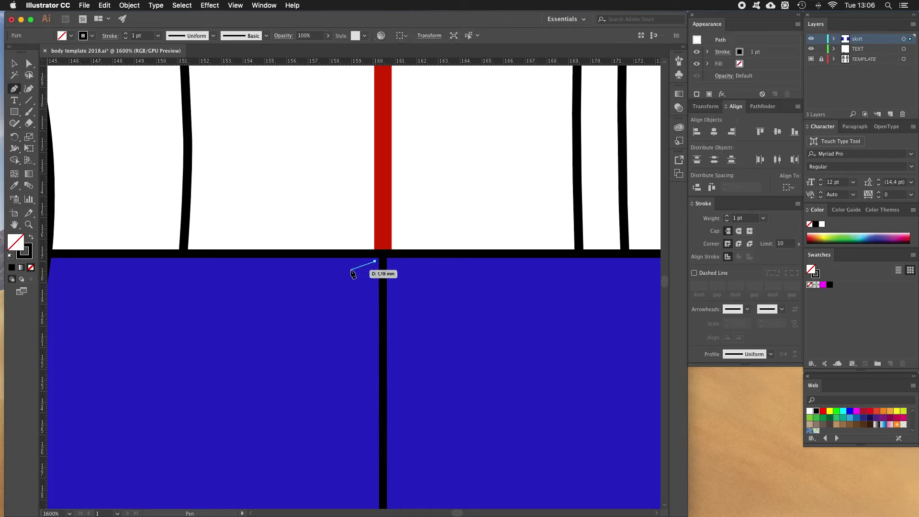
left_click(350, 270)
left_click(366, 284)
left_click(376, 262)
key("v")
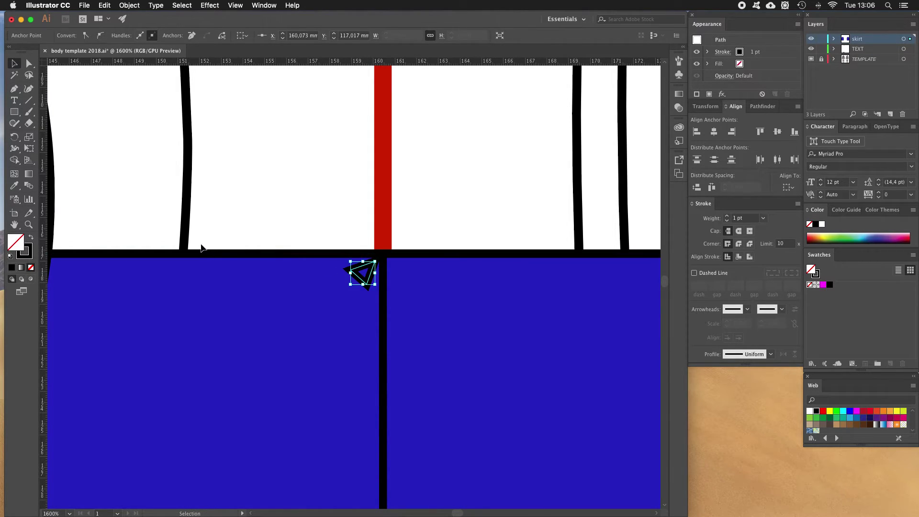
left_click(158, 214)
Step: Hide the TEMPLATE layer with both skirt views in frame
key("z")
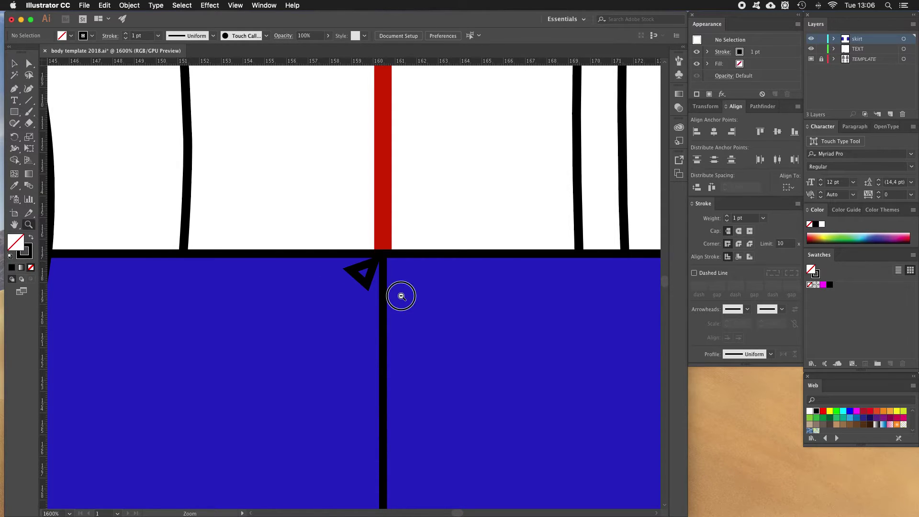
left_click(382, 330, "alt")
left_click(382, 331, "alt")
left_click(375, 332, "alt")
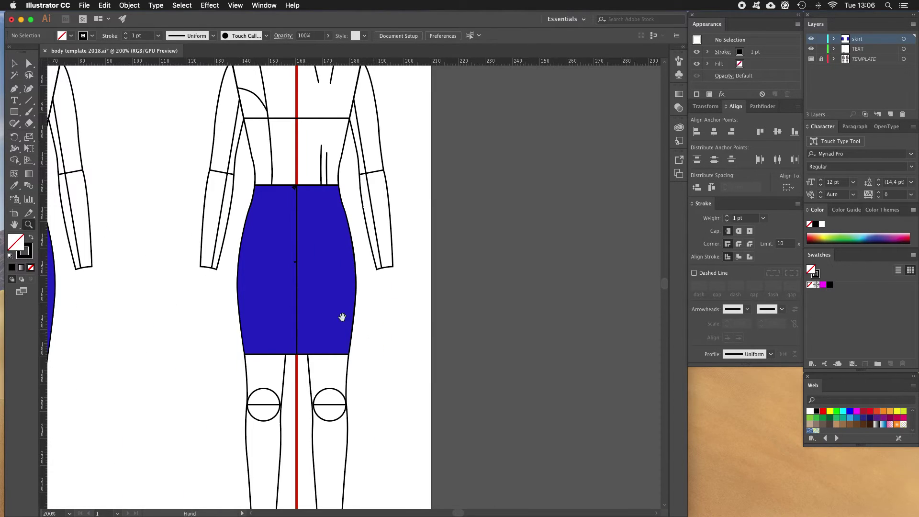
scroll(342, 317, "left", 10)
scroll(342, 317, "up", 3)
key("v")
left_click_drag(329, 330, 353, 327)
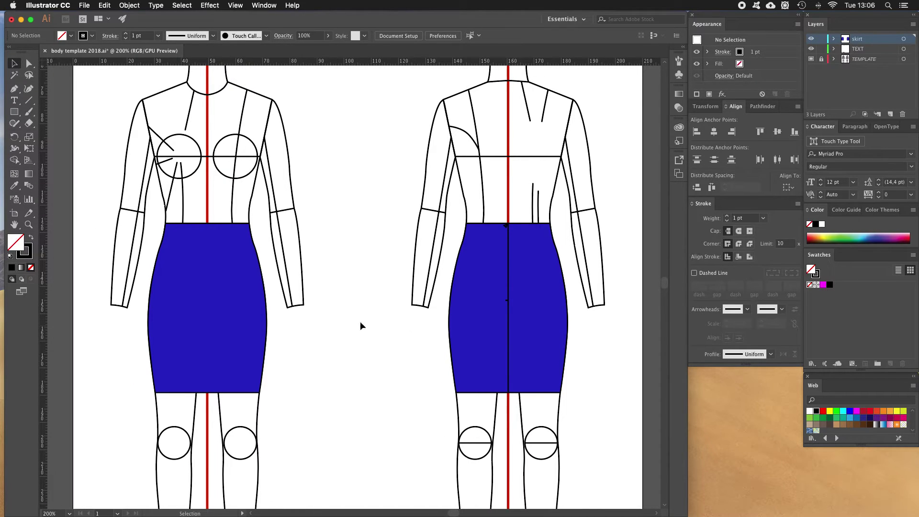
left_click(811, 59)
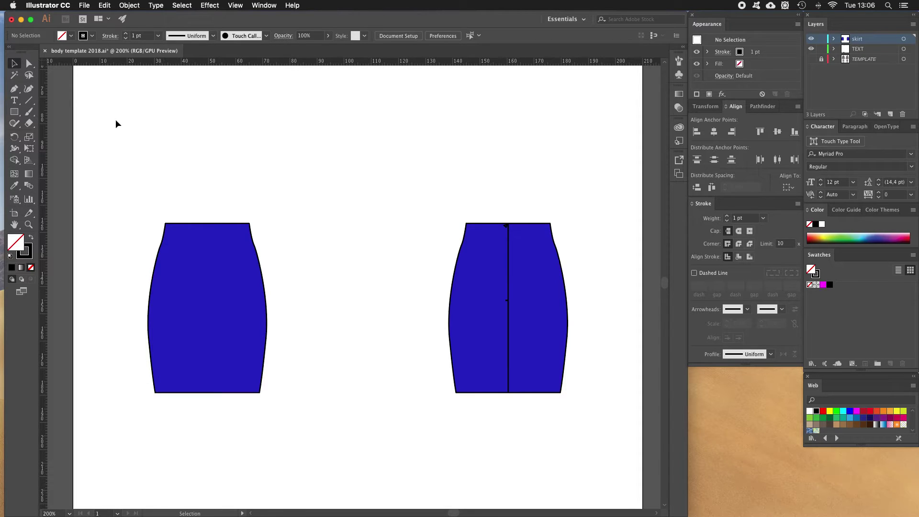
Step: Draw a narrow, slanted closed shape with one curved side, about 7 by 15 mm, in the empty area above the front skirt, and select it
key("p")
left_click(144, 129)
left_click_drag(162, 97, 153, 130)
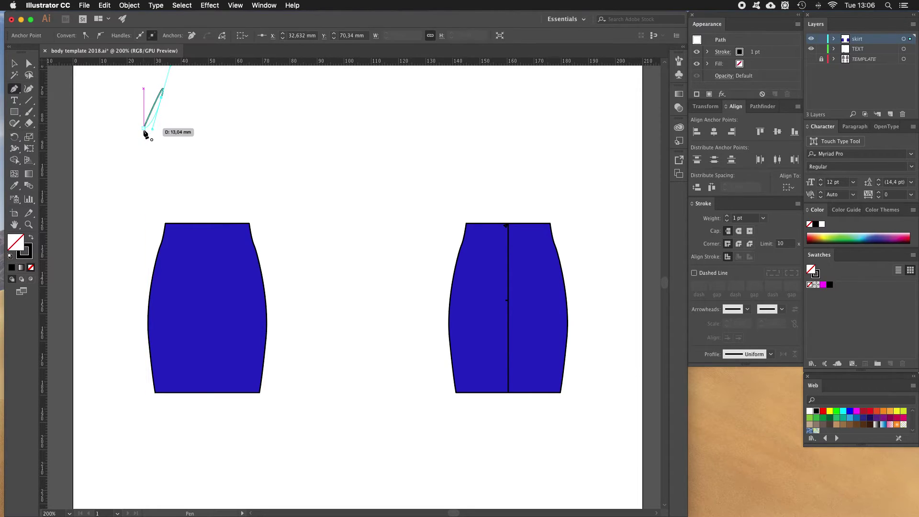
left_click(143, 129)
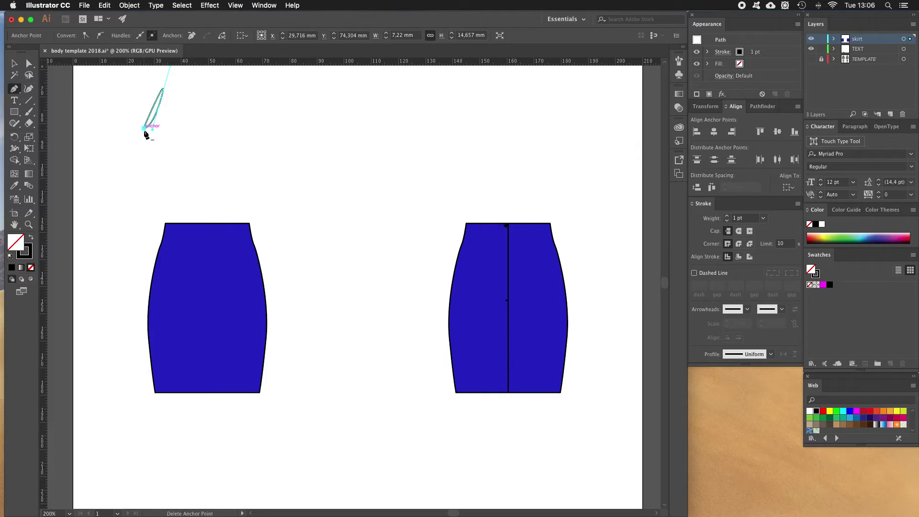
left_click(14, 63)
left_click(165, 136)
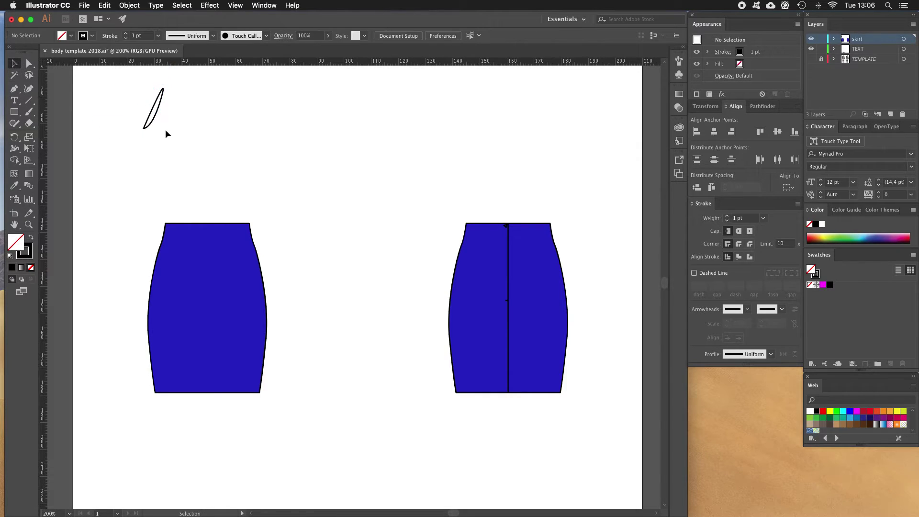
left_click(156, 118)
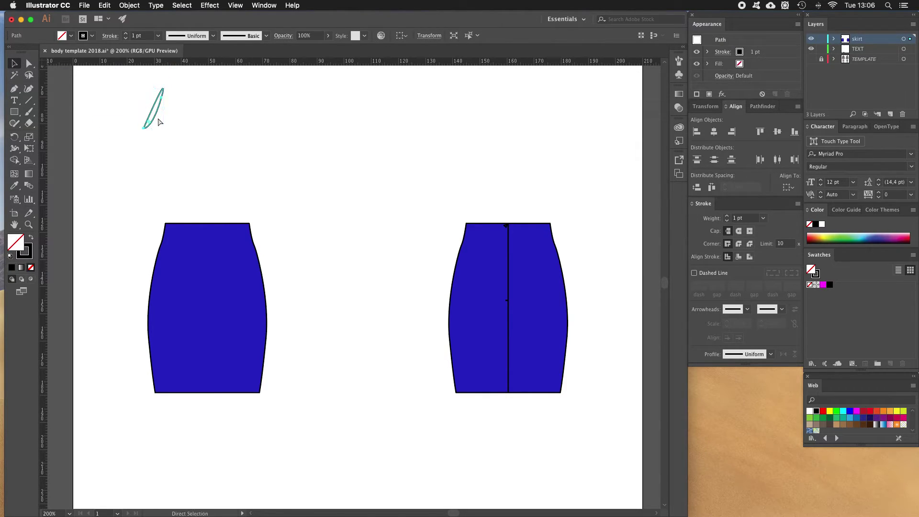
Step: Add three pasted copies of the narrow petal, rotated to radiate rightward, down-right and down-left from the original's lower tip
key("super+v")
mouse_move(346, 293)
left_mouse_down()
mouse_move(265, 192)
mouse_move(185, 127)
mouse_move(189, 117)
mouse_move(215, 139)
mouse_move(224, 168)
mouse_move(203, 143)
mouse_move(153, 140)
left_mouse_up()
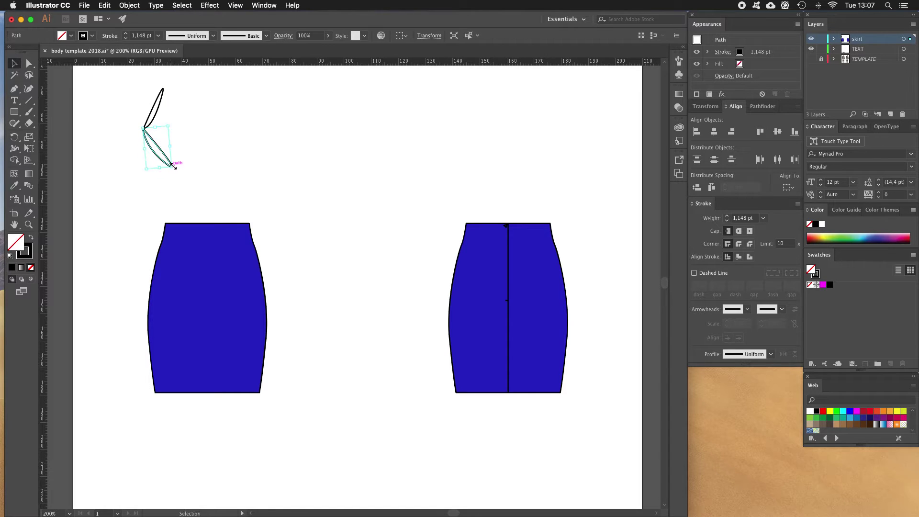
left_click_drag(176, 169, 181, 130)
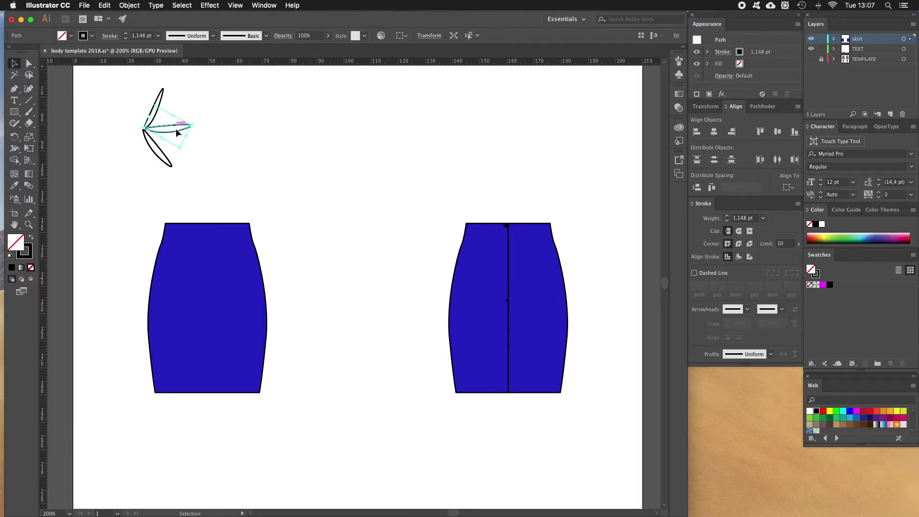
key("v")
left_click_drag(194, 128, 145, 165)
left_click_drag(177, 120, 139, 140)
key("a")
key("v")
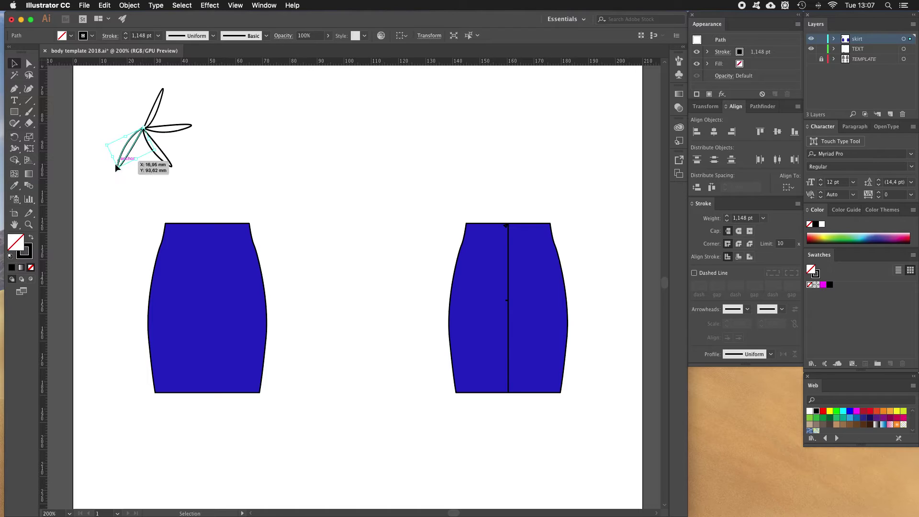
Step: Add two more petal copies pointing left and up-left from the shared centre to complete a six-petal flower, and deselect
left_click_drag(118, 172, 143, 128)
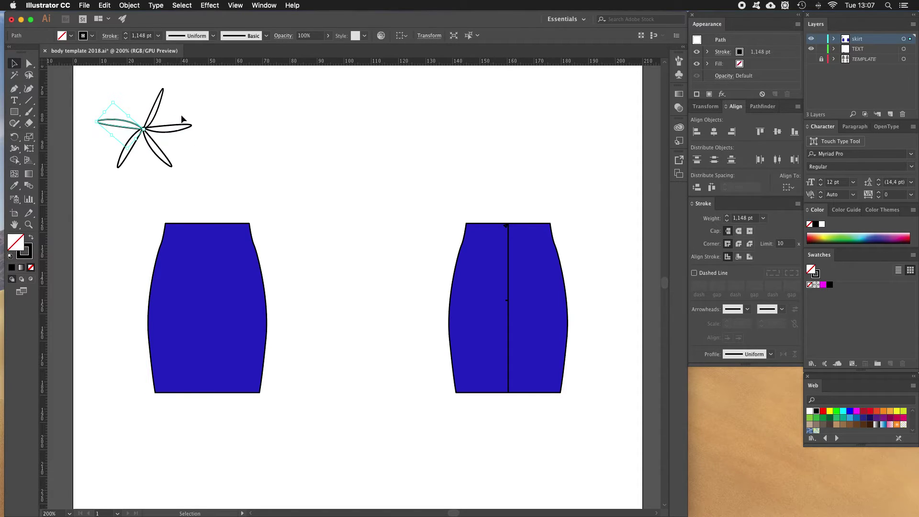
key("a")
key("v")
left_click_drag(113, 115, 130, 105)
left_click(205, 108)
left_click(131, 113)
left_click(187, 106)
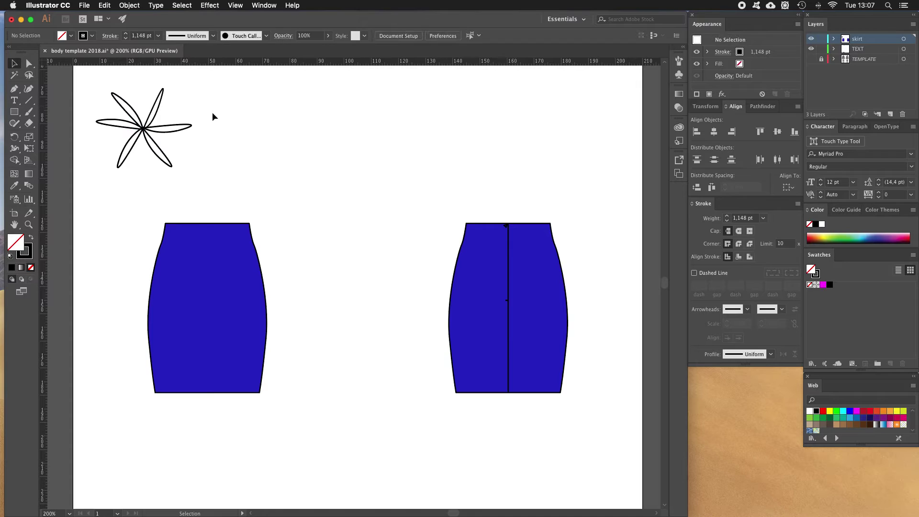
Step: Try to scale the six ungrouped petals down to about 6 mm wide
left_click_drag(219, 94, 99, 171)
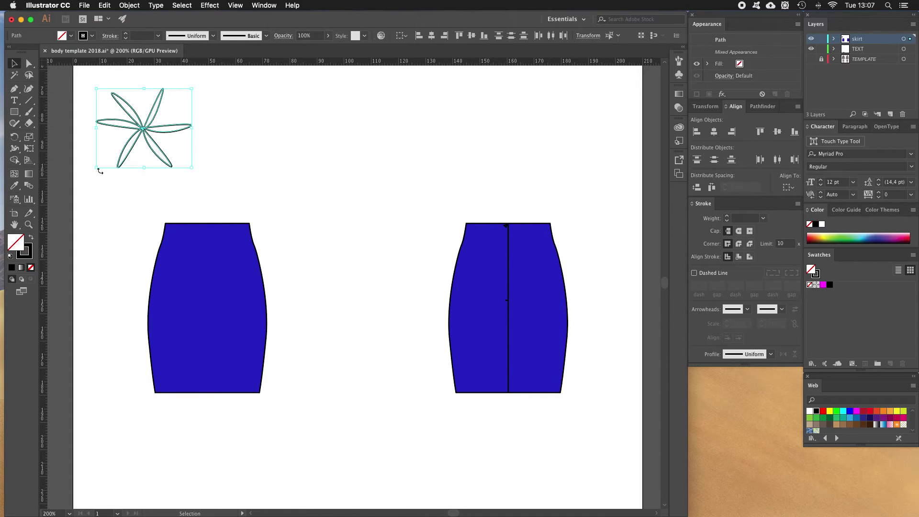
left_click_drag(191, 89, 112, 155)
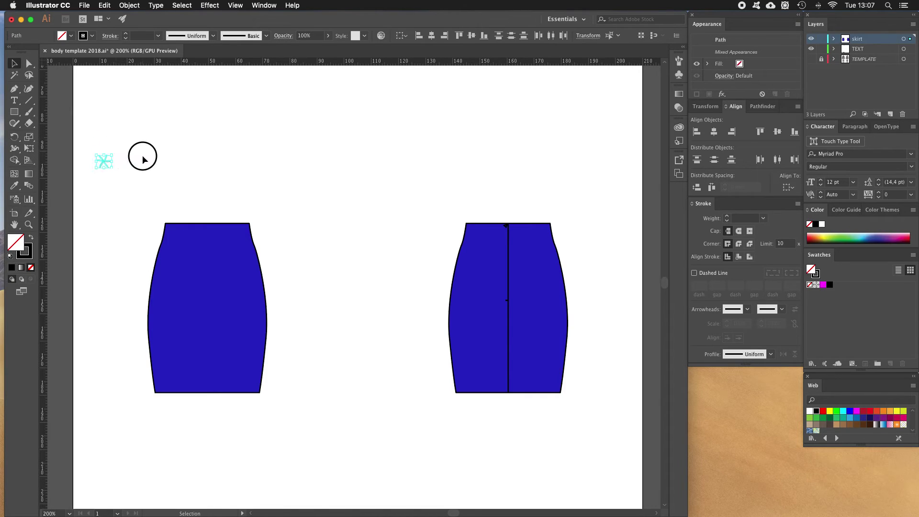
left_click(137, 164)
key("super+z")
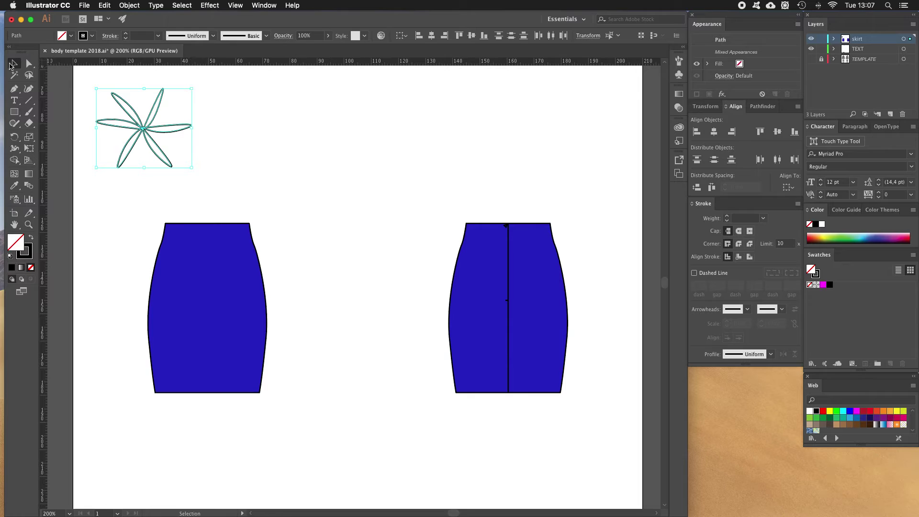
Step: Group the six petals and scale the flower down to about 12 by 10 mm in the empty area above the front skirt
left_click(150, 122)
left_click_drag(88, 80, 183, 158)
right_click(173, 130)
left_click(215, 194)
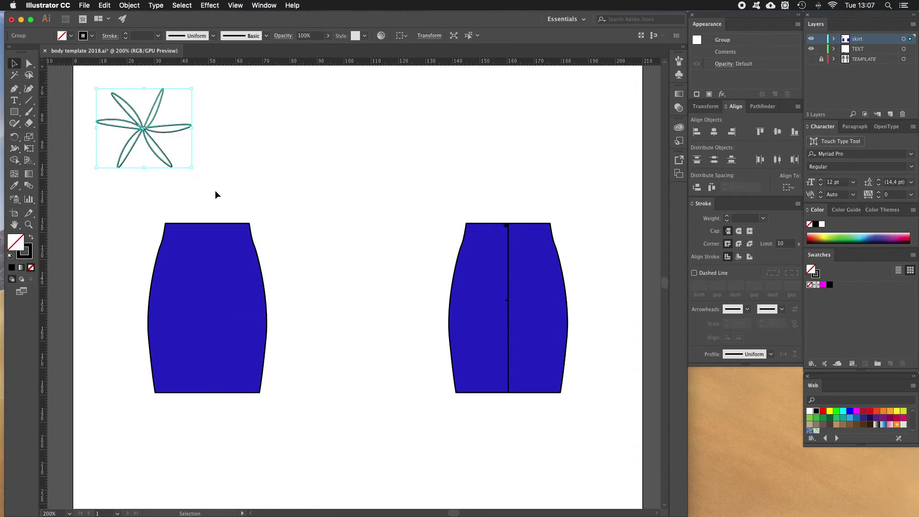
left_click(215, 197)
left_click_drag(174, 128, 271, 135)
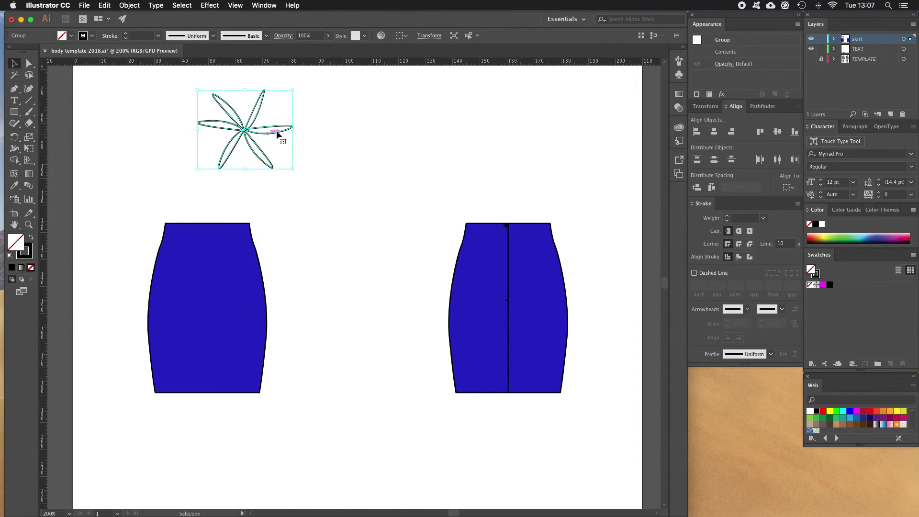
left_click_drag(293, 90, 231, 142)
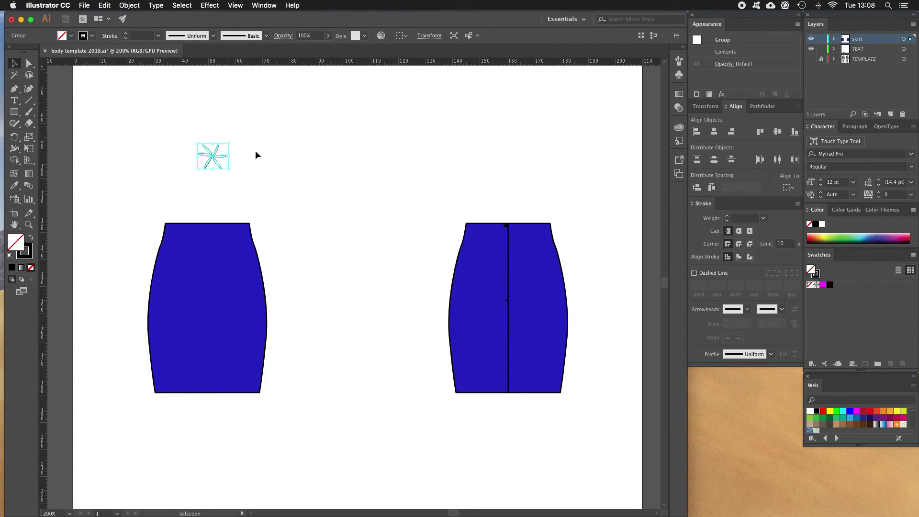
Step: Set the flower's stroke weight to 0.75 pt and move it just above and left of the front skirt's waist
left_click(763, 218)
left_click(774, 249)
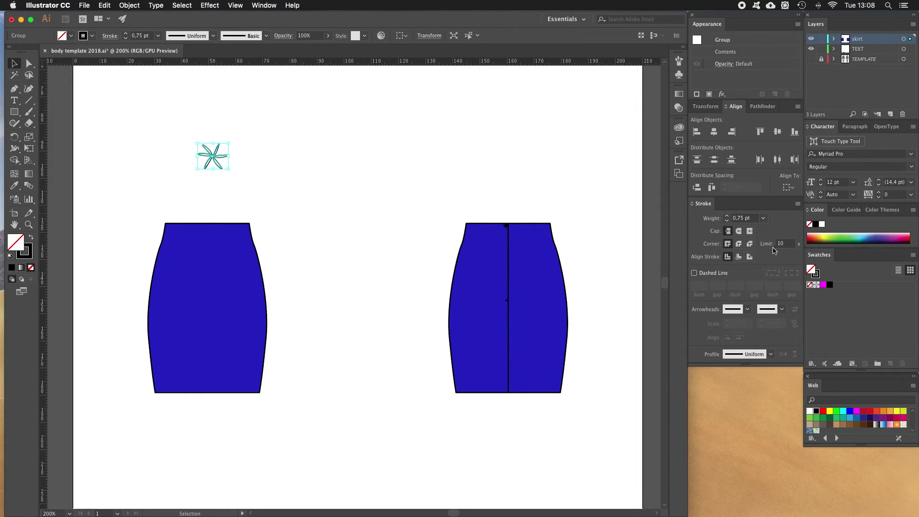
left_click(252, 179)
left_click_drag(211, 154, 132, 181)
left_click(185, 181)
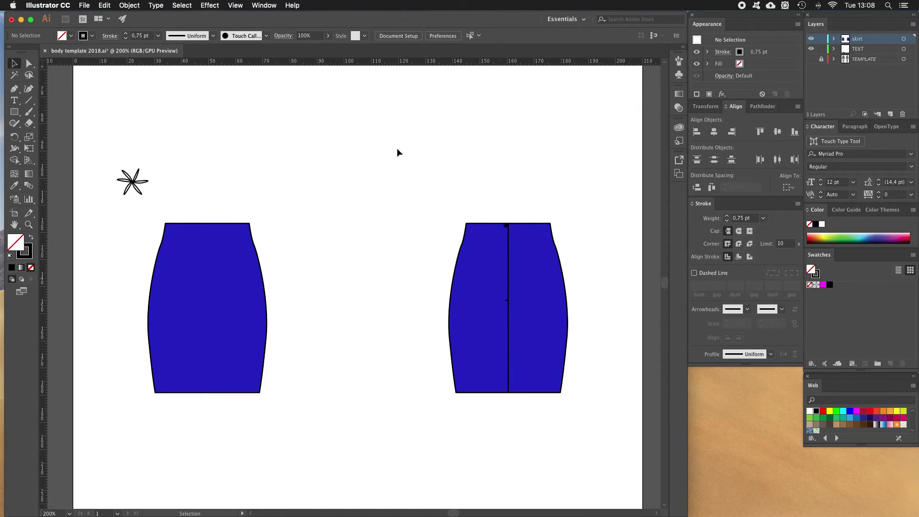
Step: Change the flower's stroke colour to yellow and move it further up and left, away from the front skirt
left_click(133, 181)
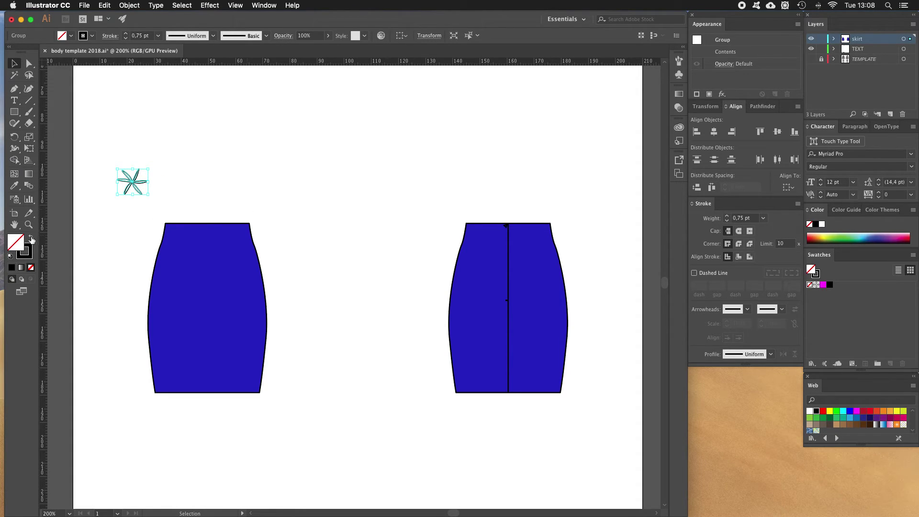
left_click(29, 252)
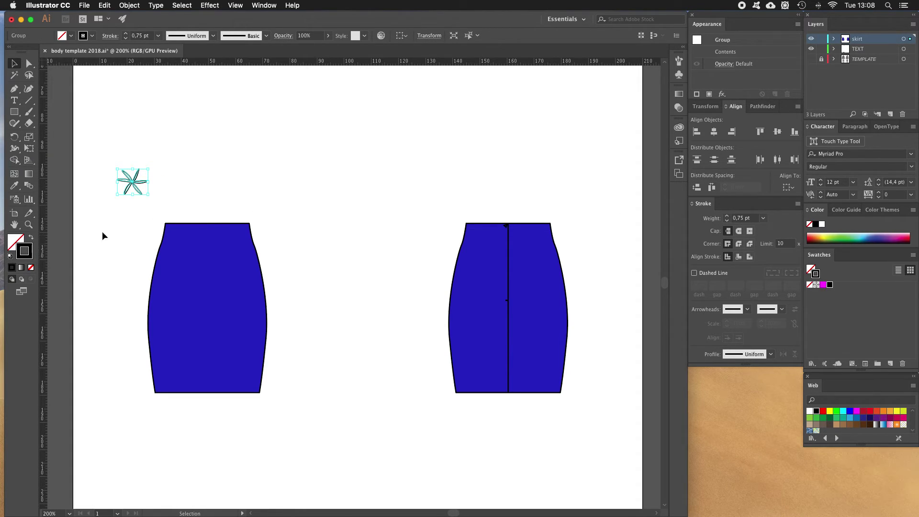
left_click(824, 237)
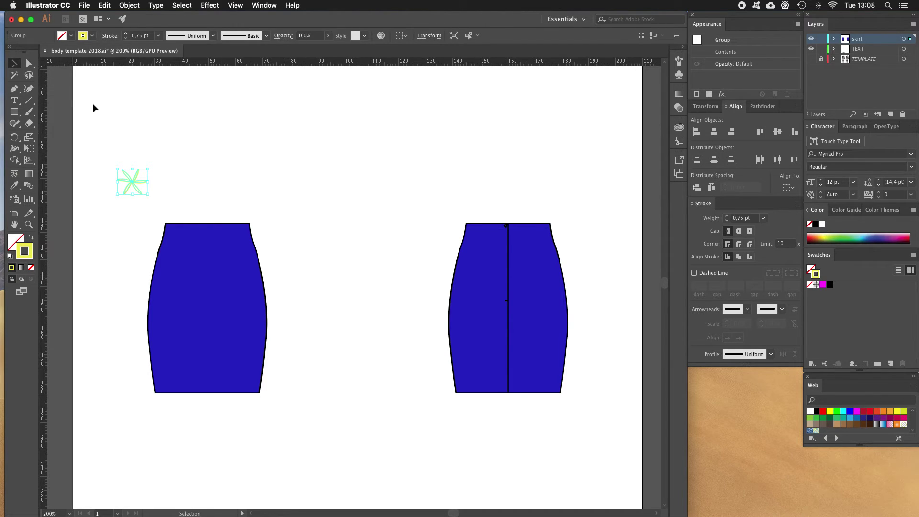
left_click_drag(136, 181, 113, 133)
left_click(139, 152)
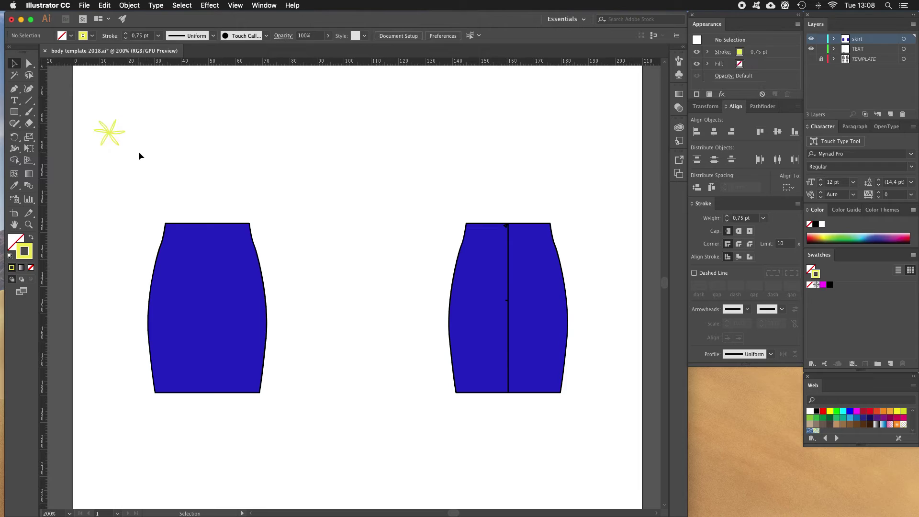
Step: Save the yellow flower as a pattern swatch and deselect it
left_click(115, 134)
left_click_drag(115, 134, 843, 297)
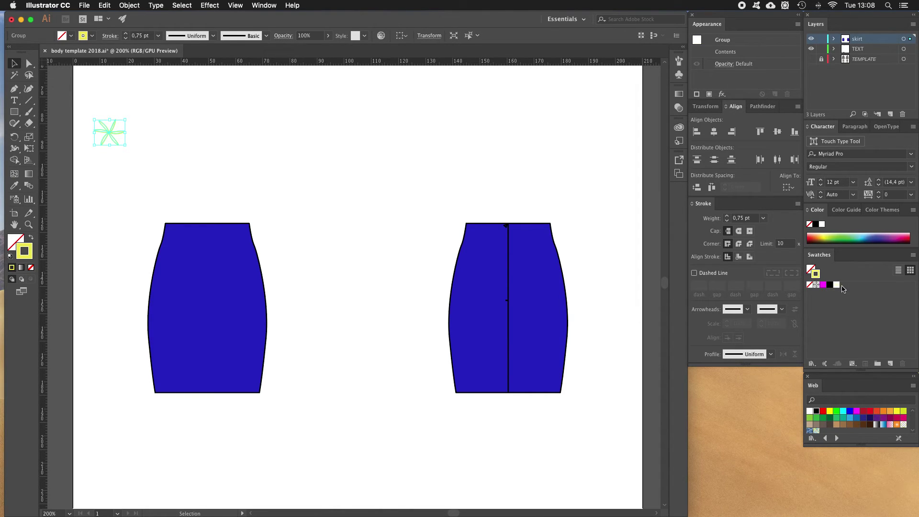
left_click(325, 222)
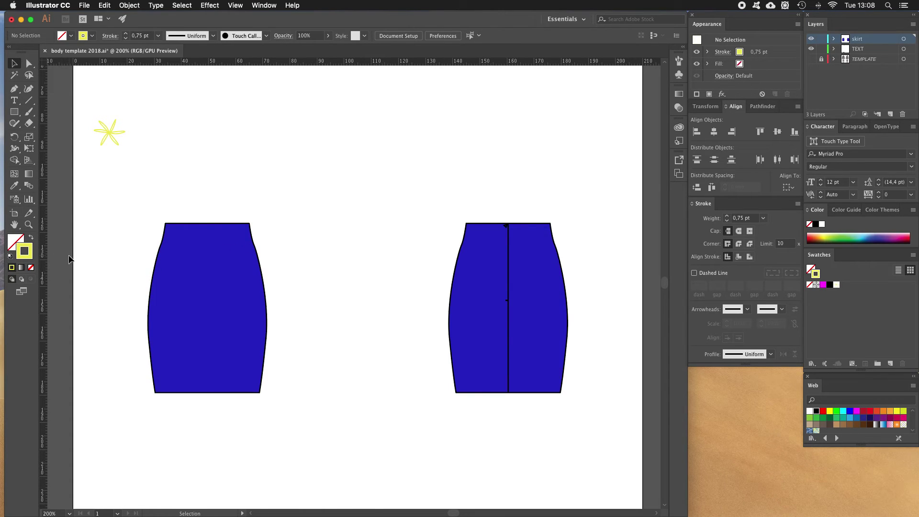
Step: Fill the front skirt with the yellow flower pattern swatch and deselect it
left_click(208, 265)
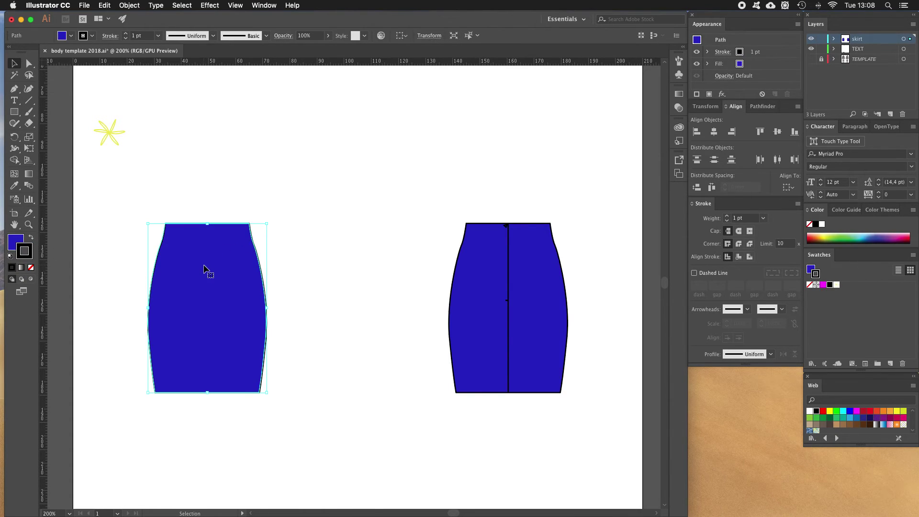
left_click(16, 242)
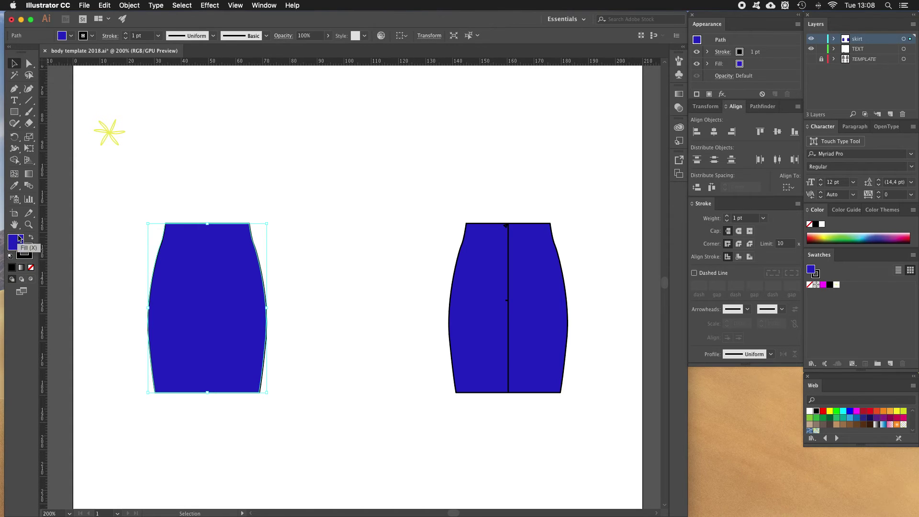
left_click(836, 286)
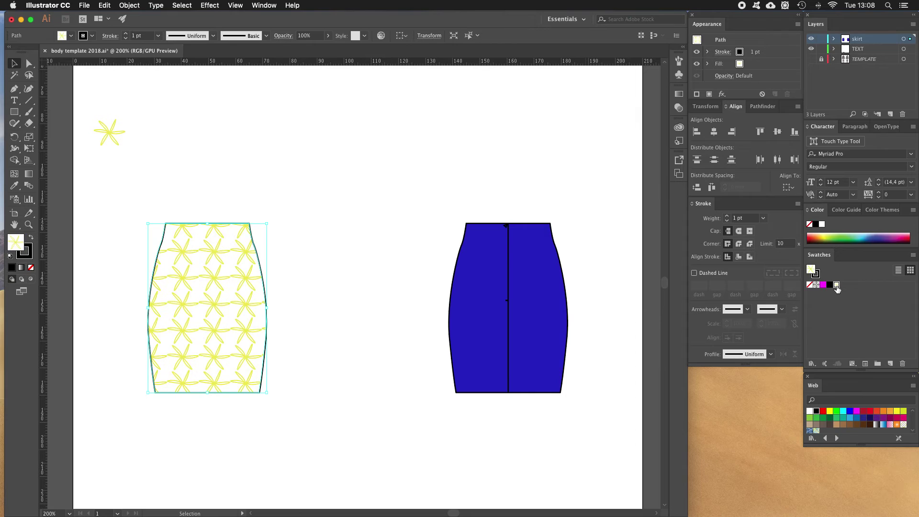
left_click(363, 295)
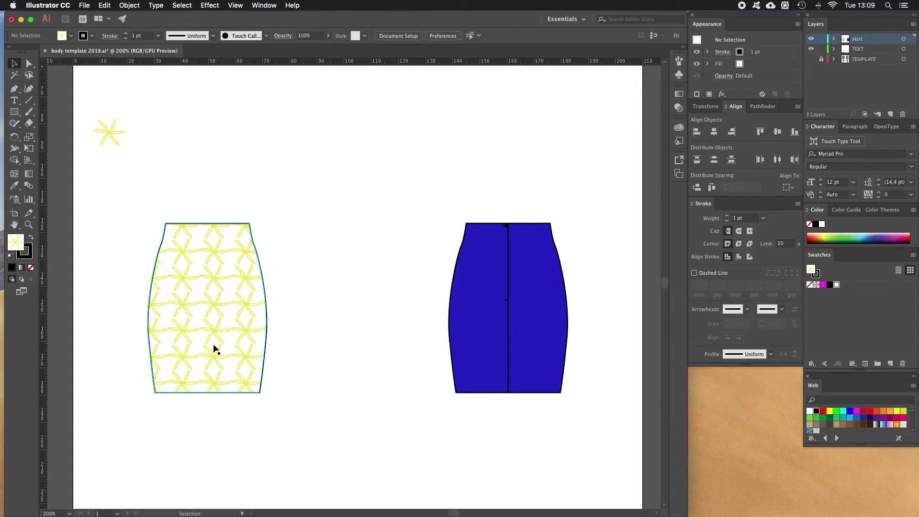
Step: Add a second fill to the front skirt's appearance and make the lower fill active
left_click(248, 254)
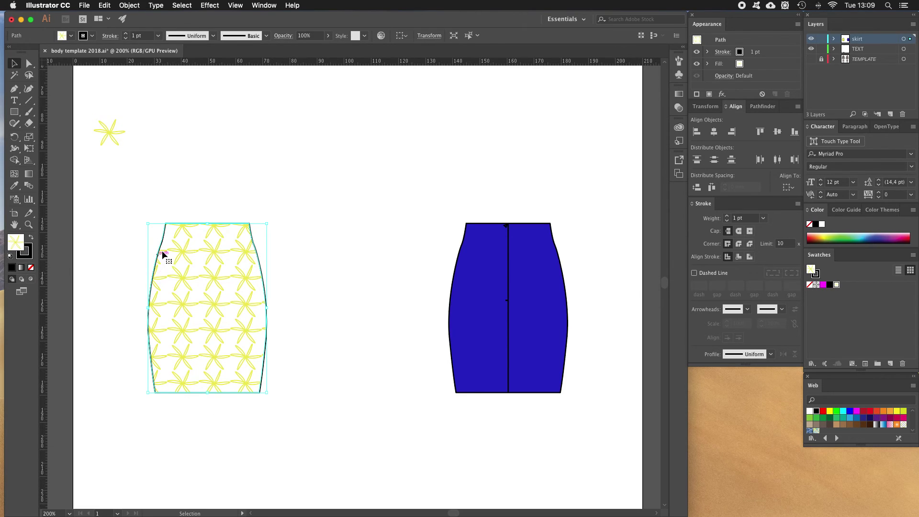
left_click(761, 67)
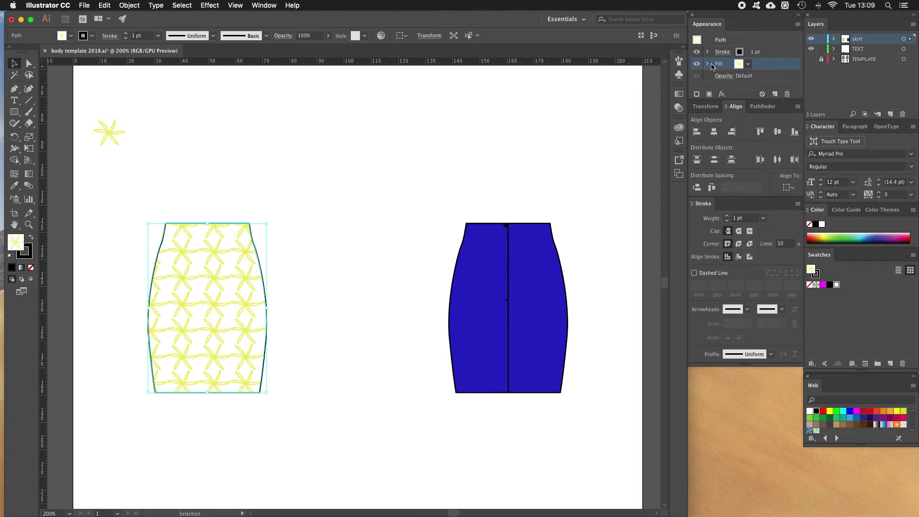
left_click(779, 97)
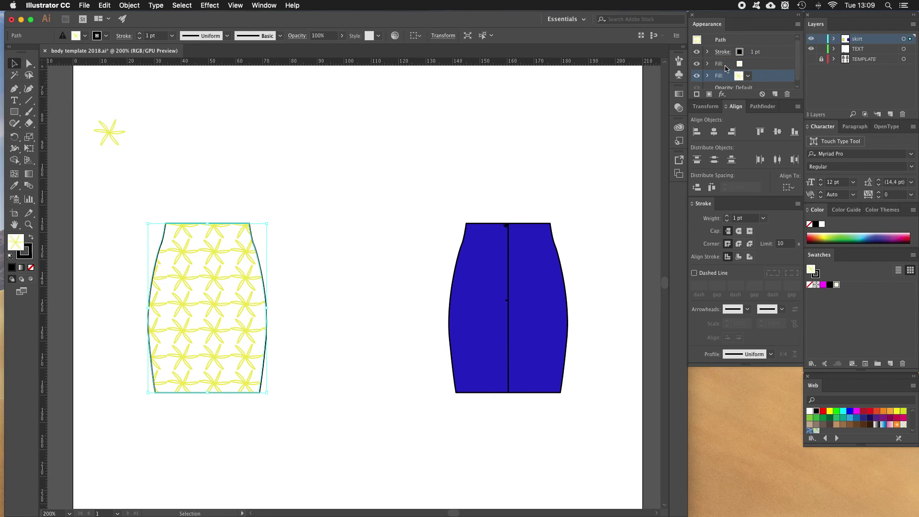
left_click_drag(761, 68, 741, 77)
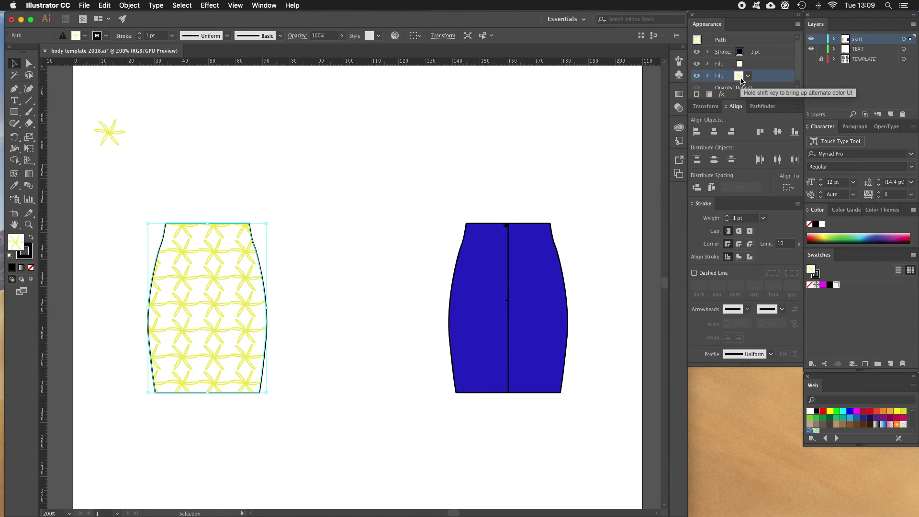
Step: Add light blue from the Web colours to the document swatches and apply it to the front skirt's lower fill
left_click_drag(852, 421, 860, 304)
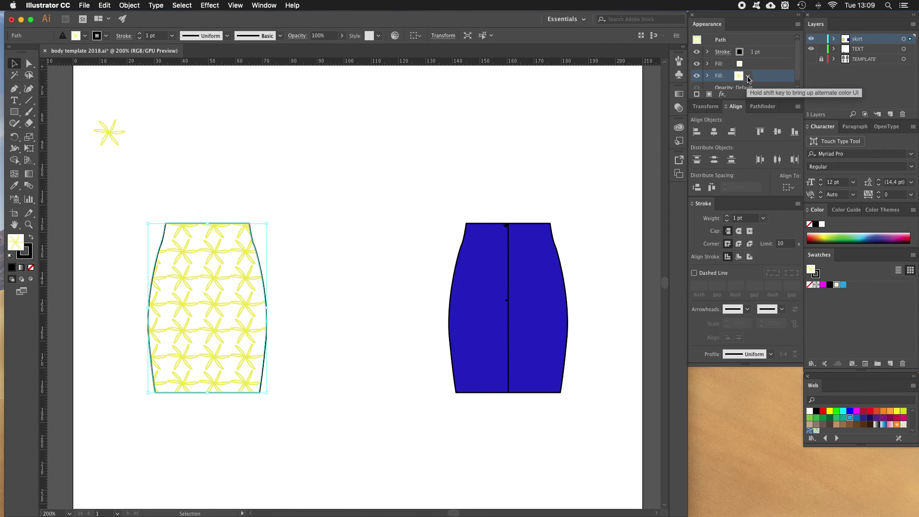
left_click(843, 286)
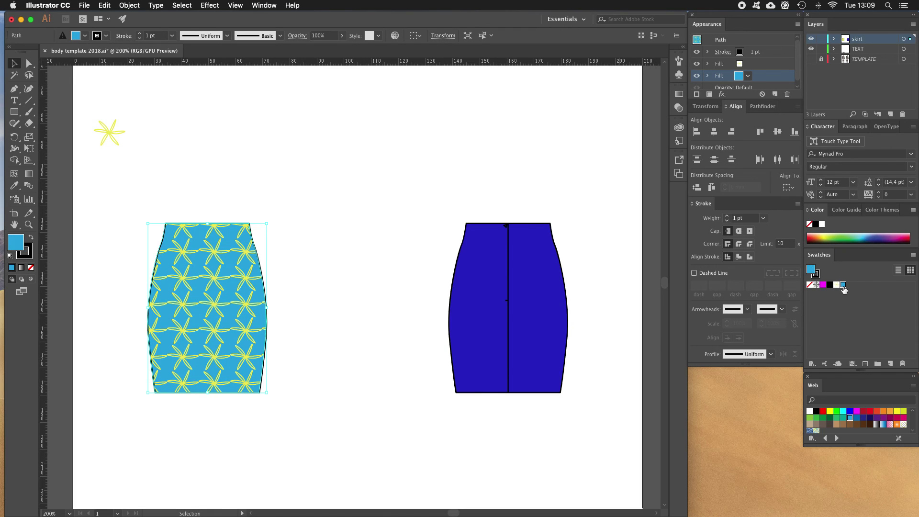
left_click(300, 276)
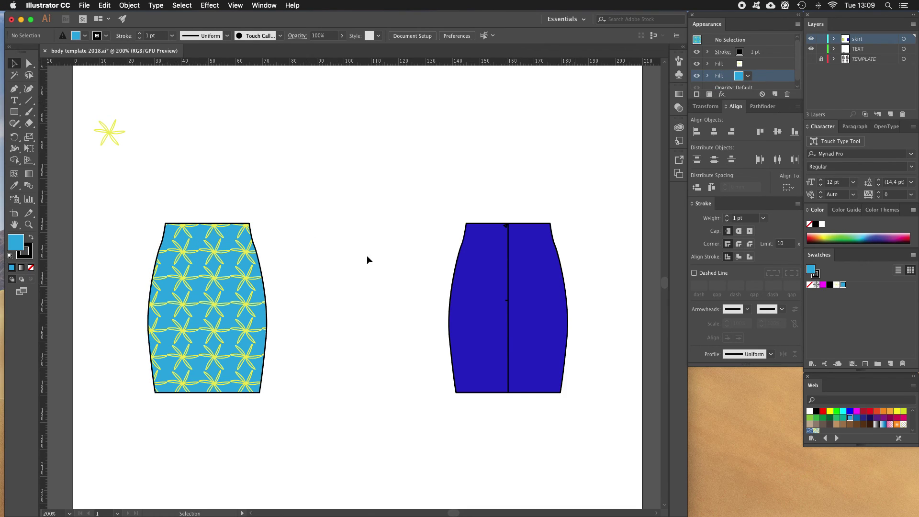
Step: Add a second fill to the back skirt's appearance and set the lower fill to light blue
left_click(756, 66)
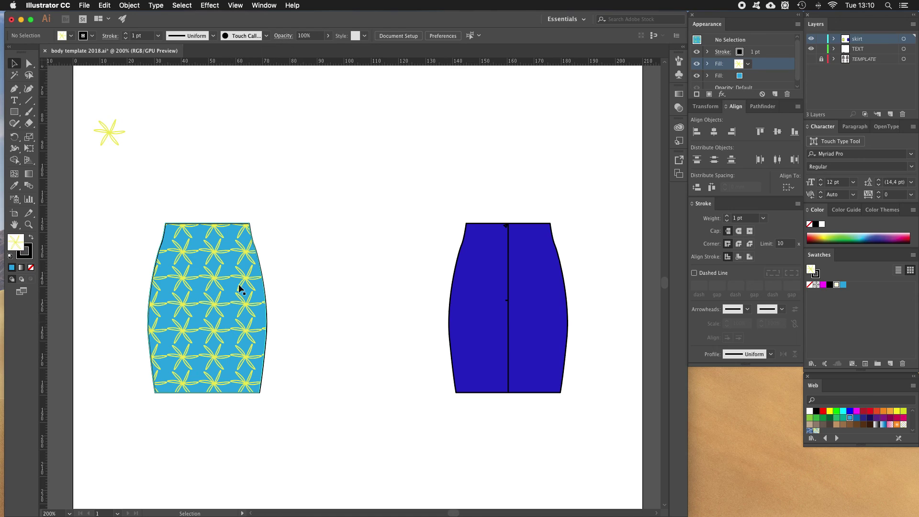
left_click(480, 261)
left_click(775, 94)
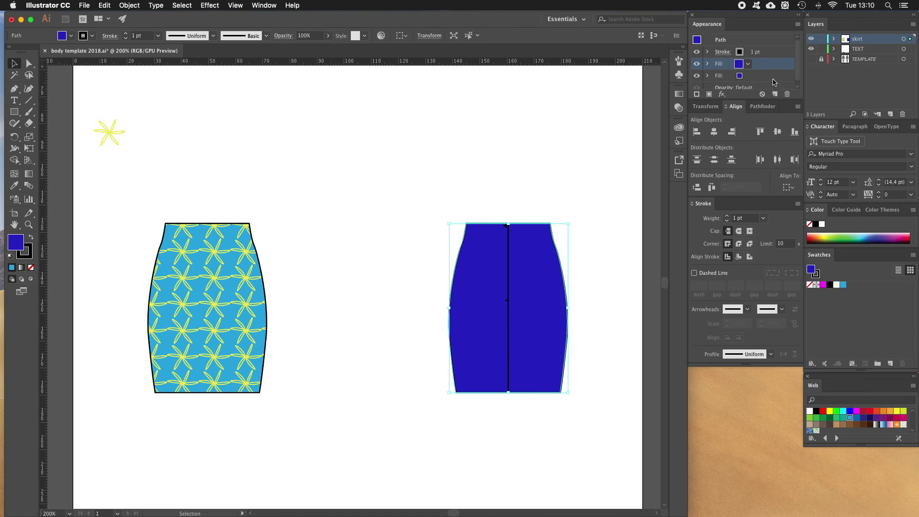
left_click(751, 79)
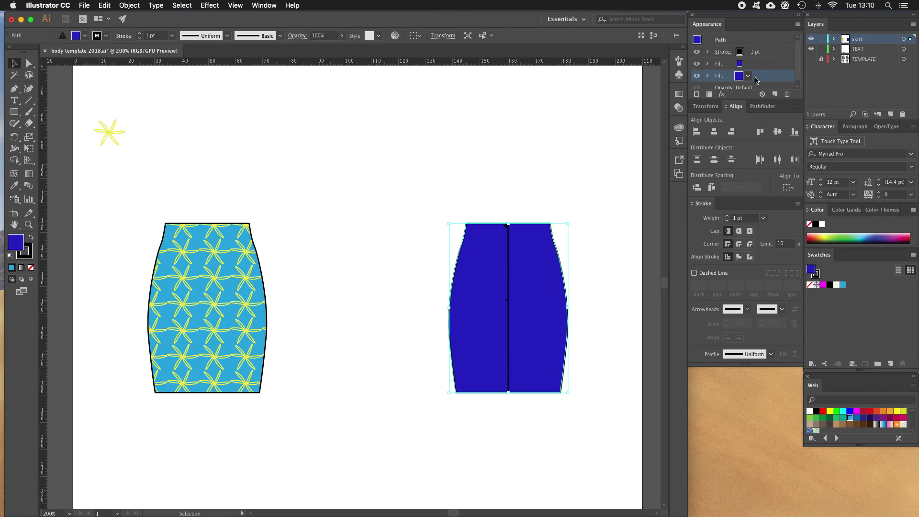
left_click(843, 284)
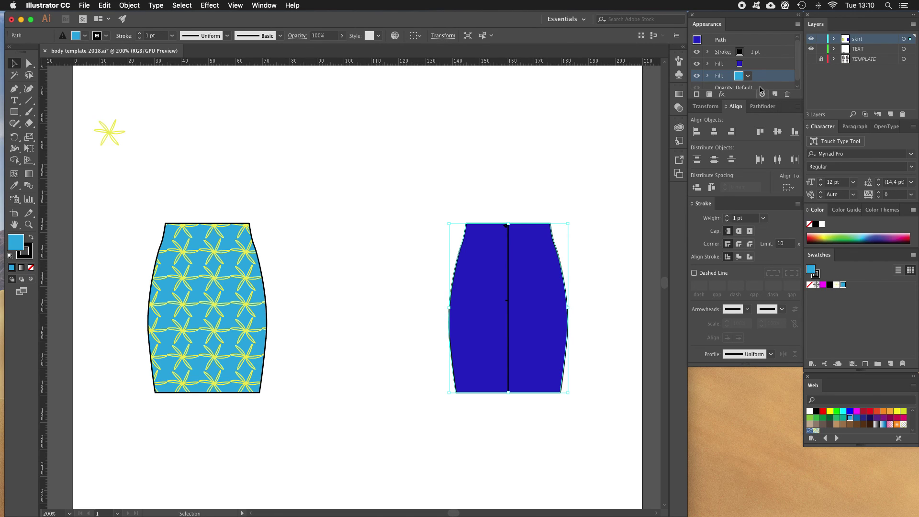
Step: Set the back skirt's upper fill to the yellow flower pattern and deselect it
left_click(761, 65)
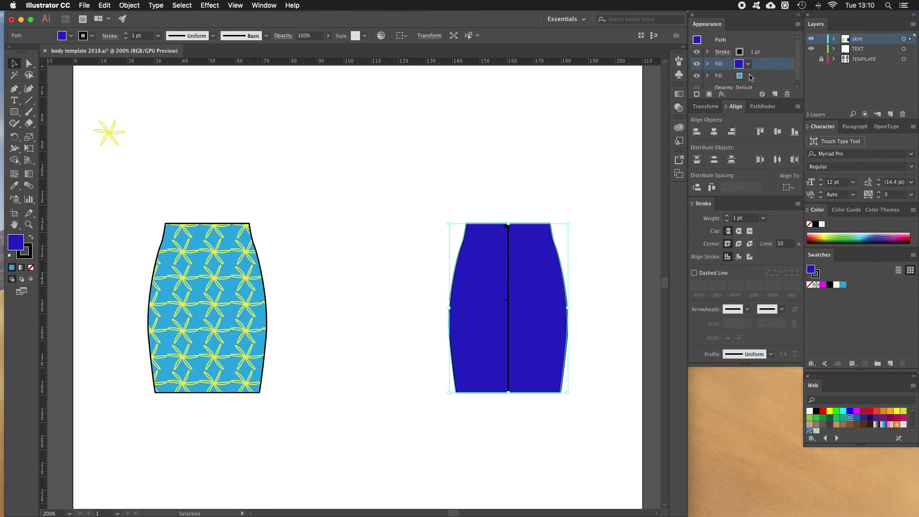
left_click(837, 285)
left_click(417, 209)
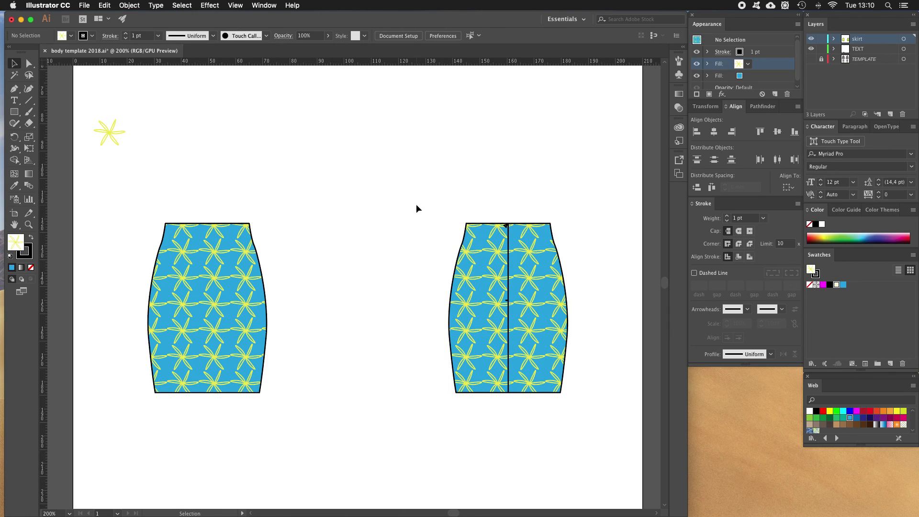